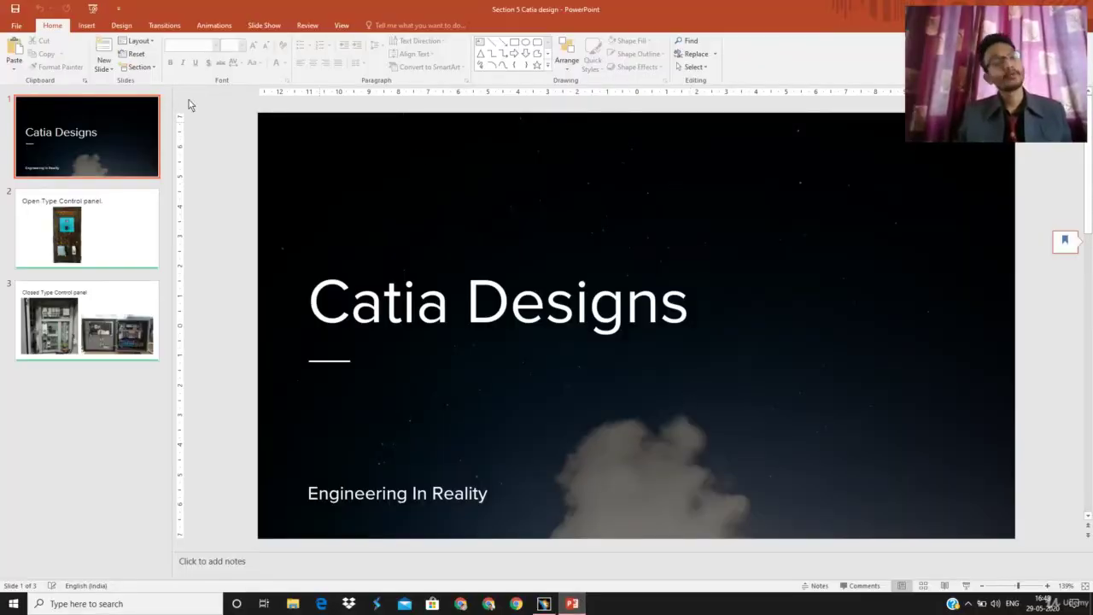
# Present the slides on open type and closed type control panels in full screen, through to the end of the slide show
pyautogui.click(93, 10)
pyautogui.click(154, 14)
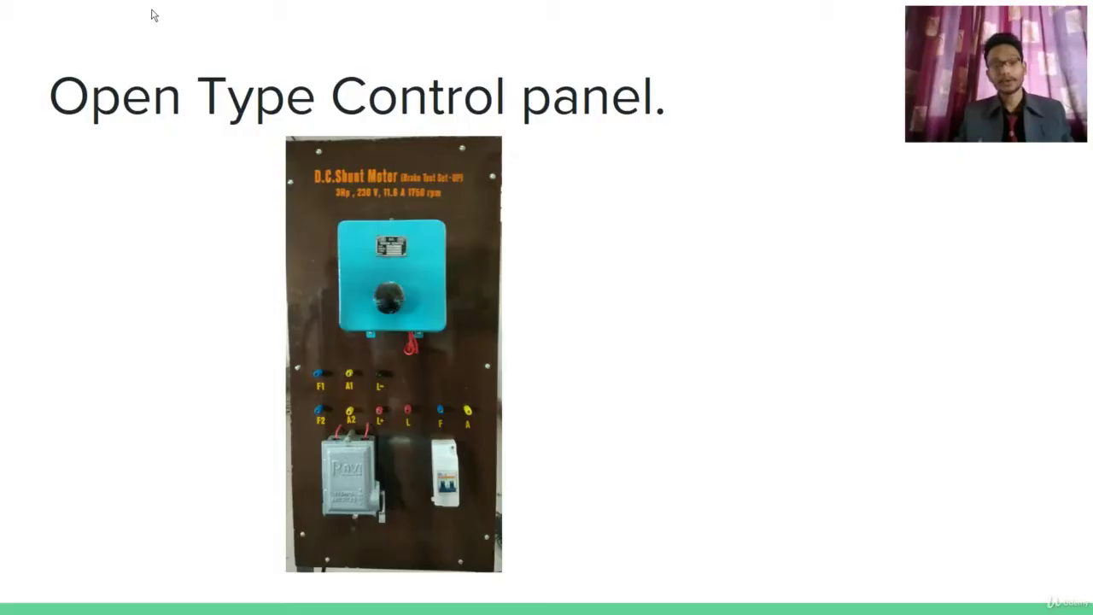
pyautogui.click(154, 15)
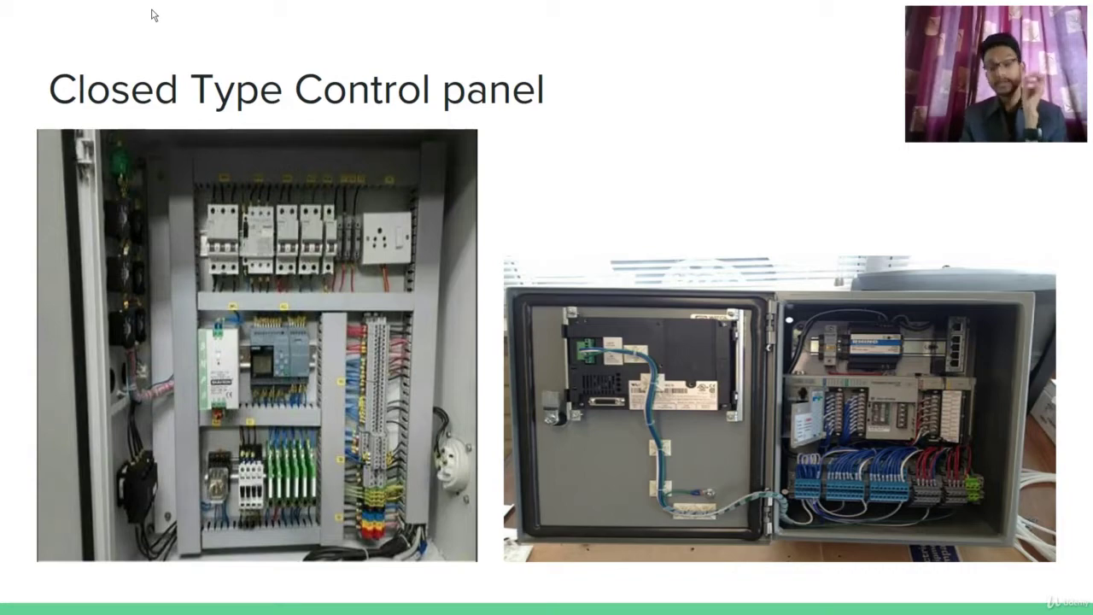
pyautogui.click(487, 122)
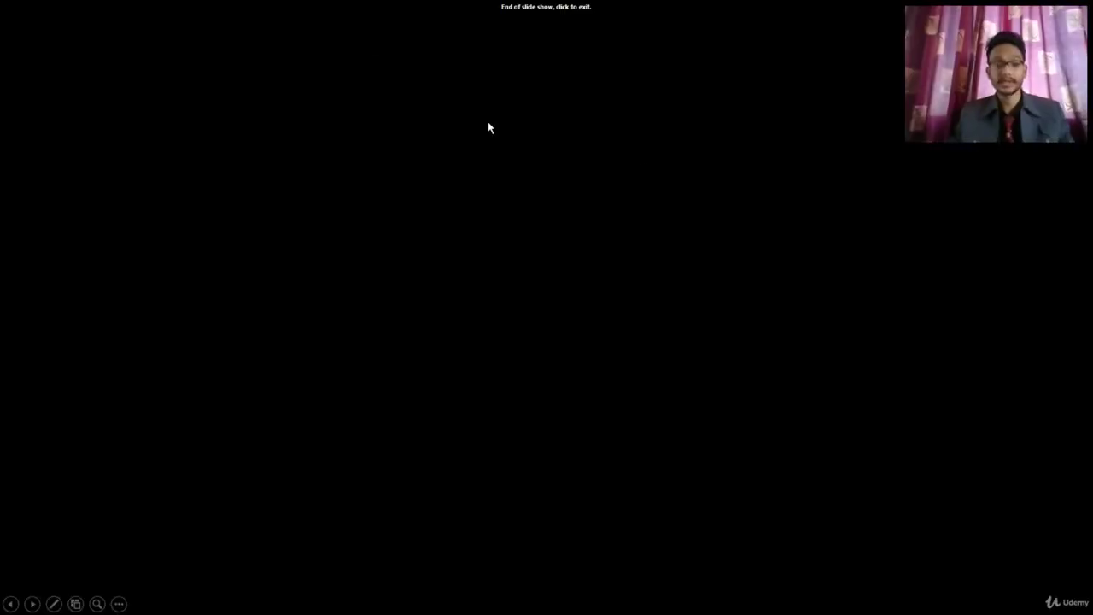
pyautogui.click(764, 169)
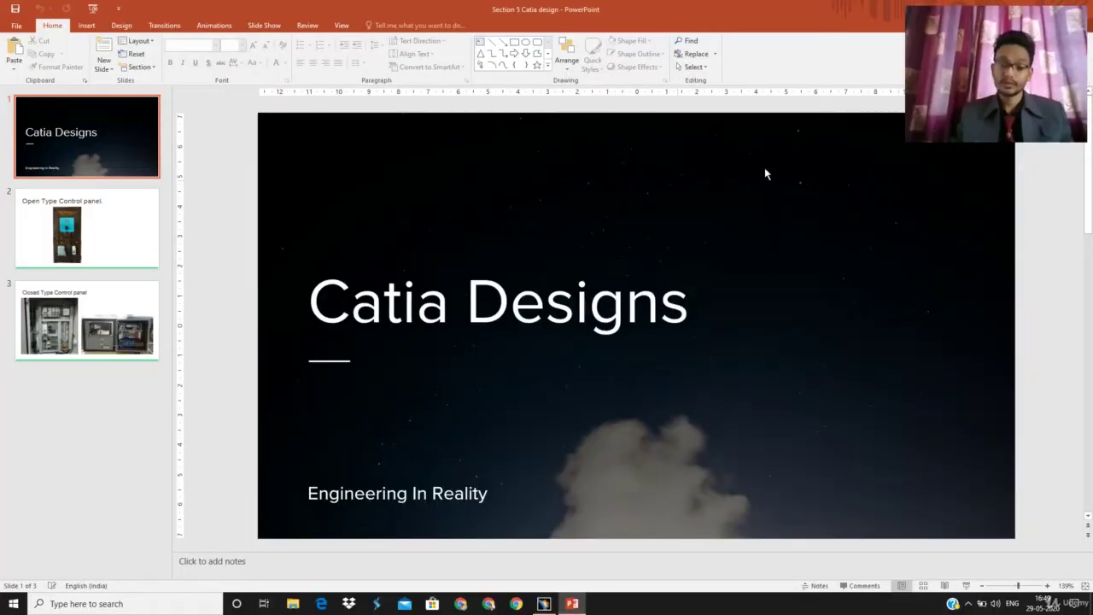
# Close the presentation, switch to CATIA V5 and display Internal Panel Look Final Complited.CATProduct in a maximized window
pyautogui.click(1079, 7)
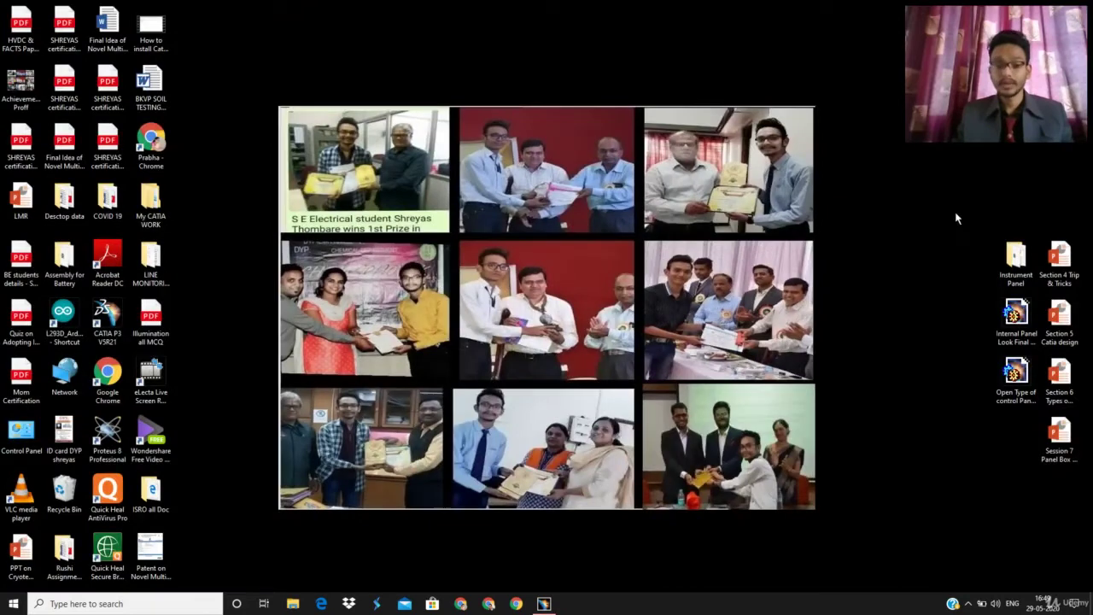
pyautogui.click(544, 602)
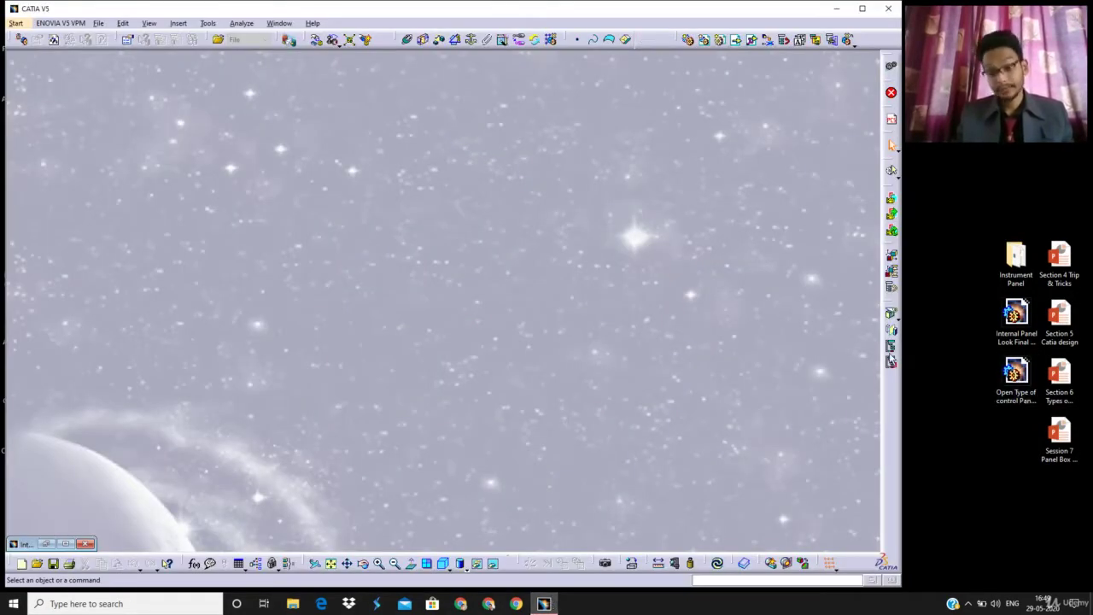
pyautogui.moveTo(1015, 370); pyautogui.dragTo(973, 370)
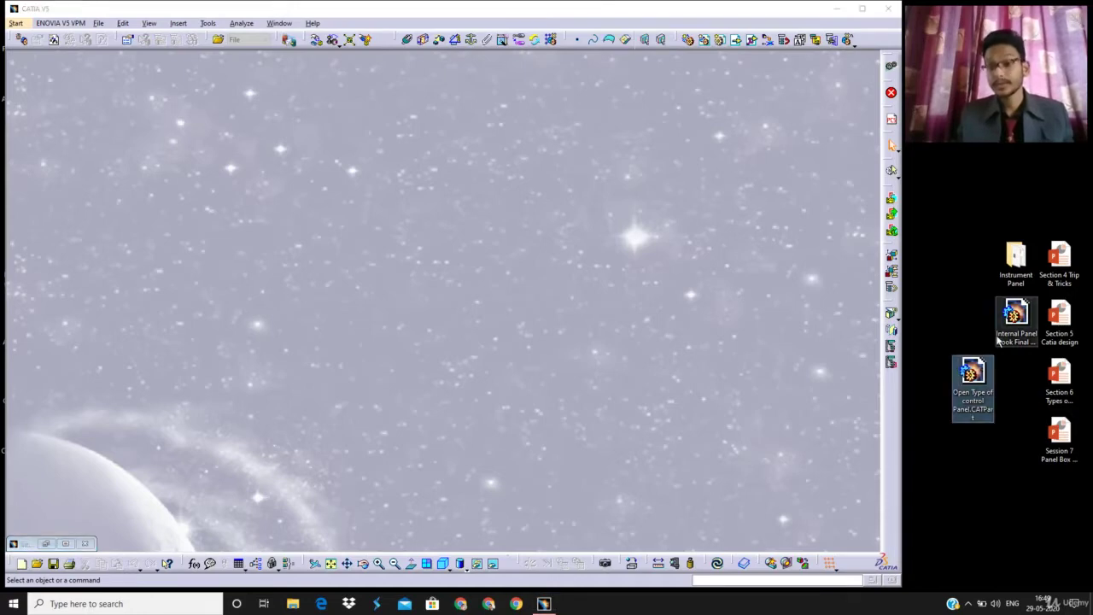
pyautogui.moveTo(1039, 348); pyautogui.dragTo(885, 245)
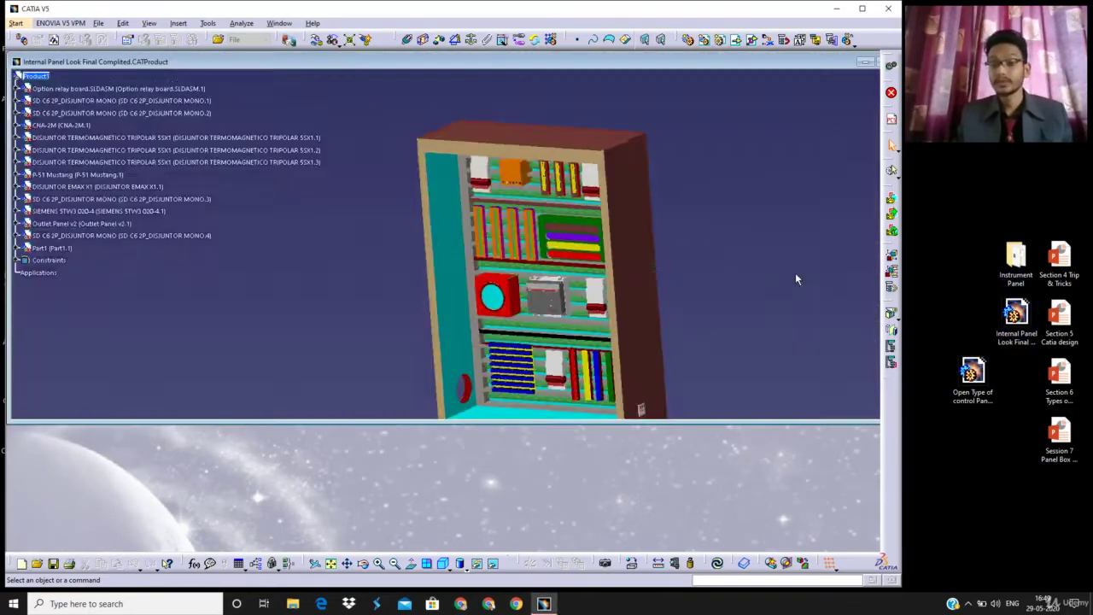
pyautogui.click(862, 8)
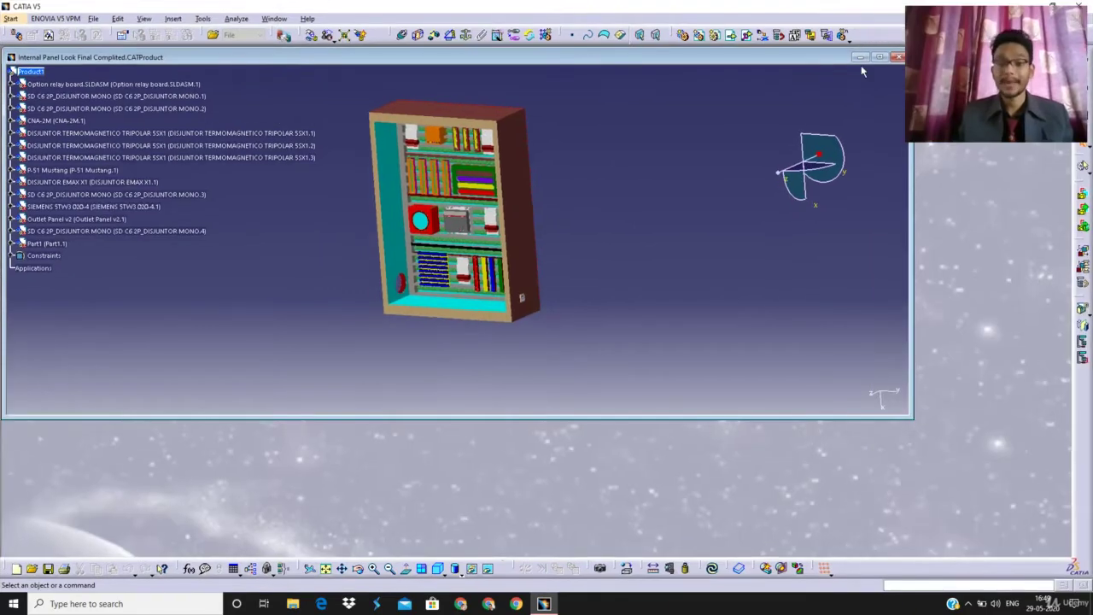
pyautogui.click(881, 58)
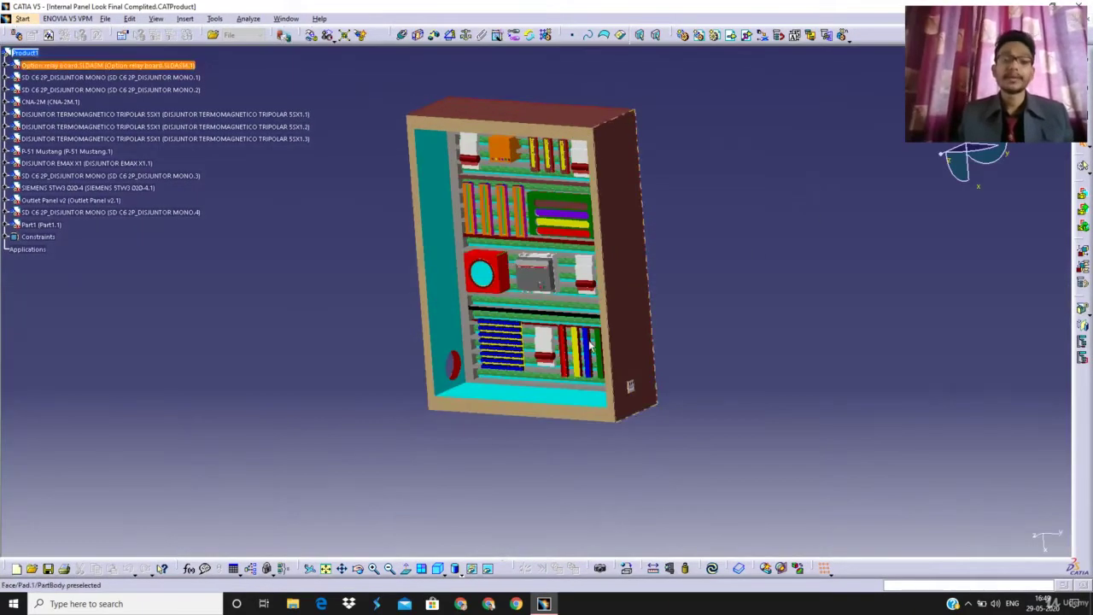
# Examine the whole control panel cabinet assembly from several angles, including its front interior and outer side wall
pyautogui.moveTo(329, 344); pyautogui.dragTo(752, 253, button='middle')
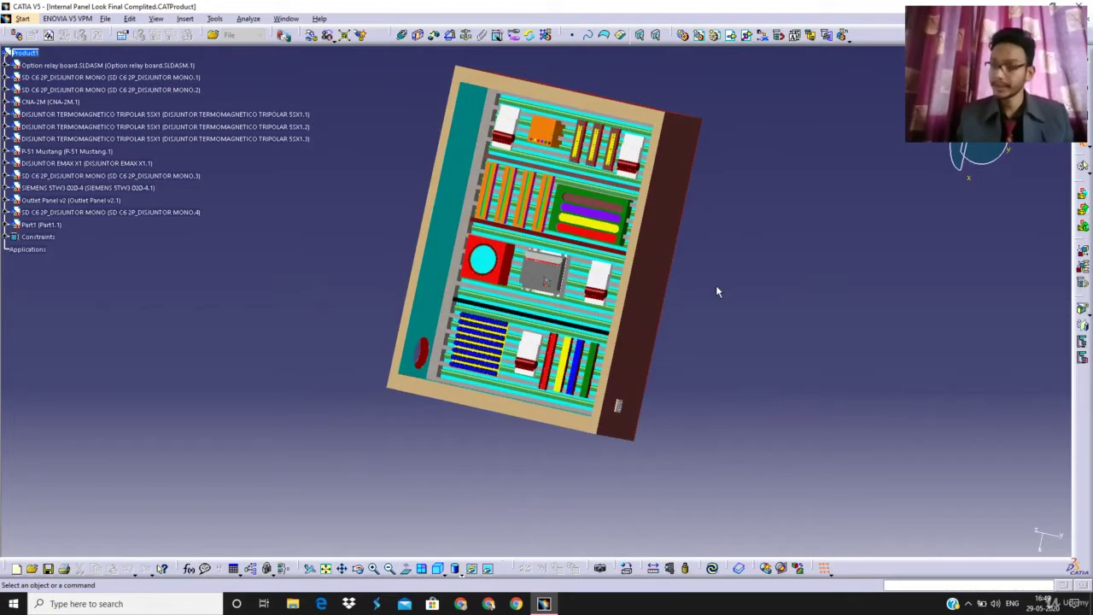
pyautogui.moveTo(379, 212); pyautogui.dragTo(478, 359, button='middle')
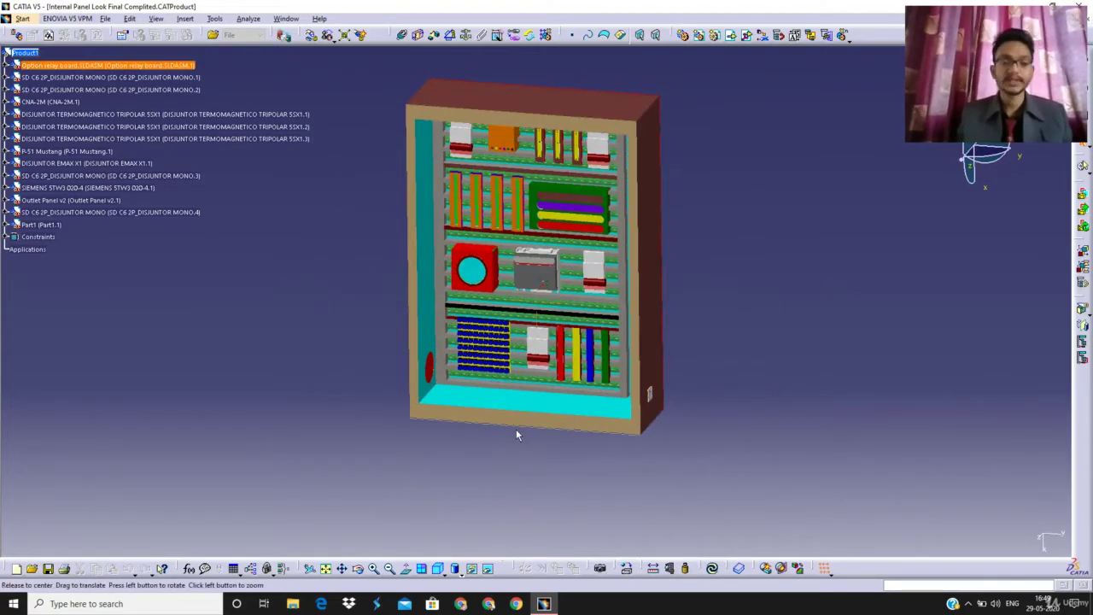
pyautogui.moveTo(515, 428); pyautogui.dragTo(551, 387, button='middle')
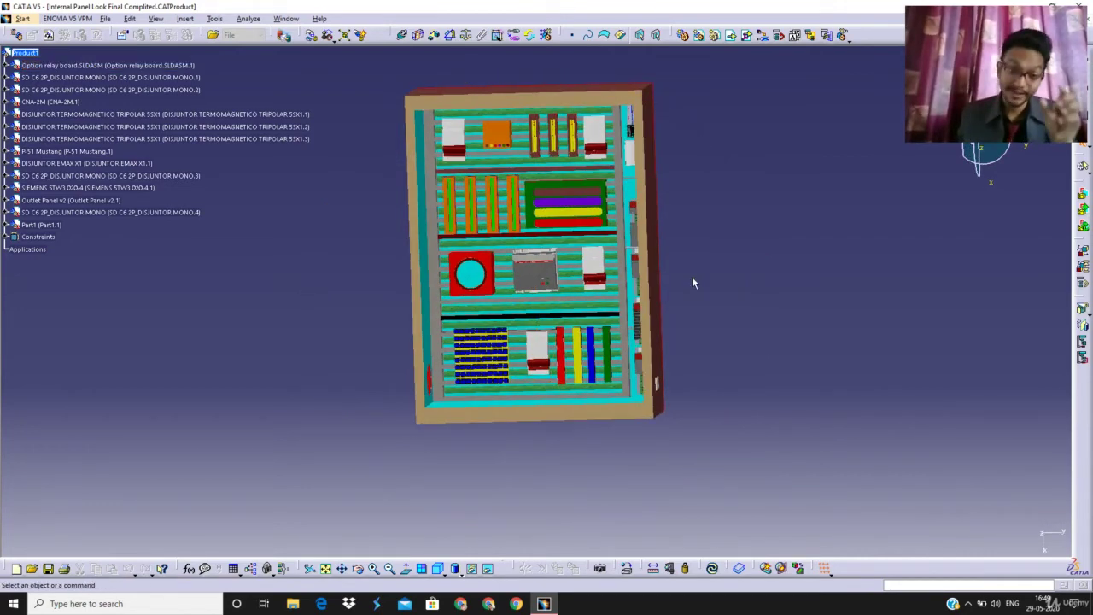
pyautogui.moveTo(692, 276); pyautogui.dragTo(633, 290, button='middle')
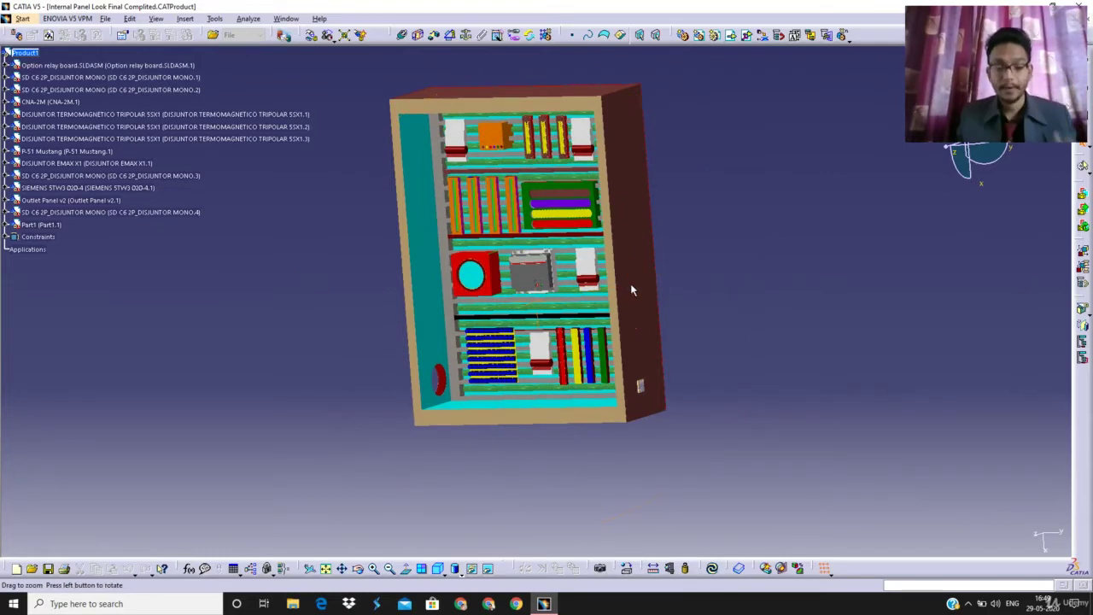
pyautogui.moveTo(566, 265); pyautogui.dragTo(643, 222, button='middle')
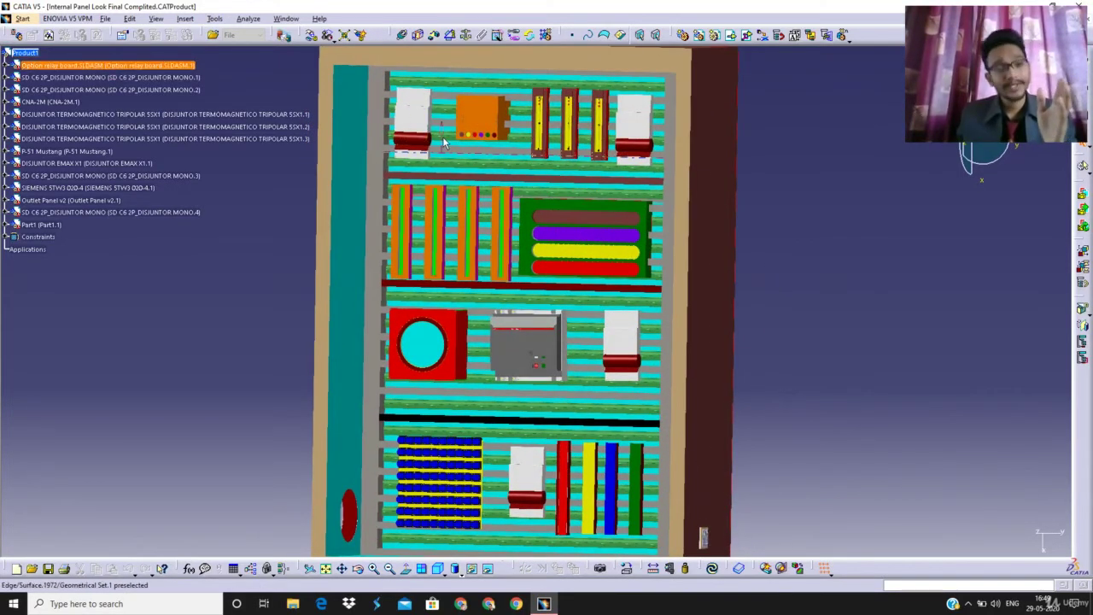
# Examine the white circuit breakers at both ends of the cabinet's top row and the components on the adjacent inner side wall
pyautogui.moveTo(398, 141); pyautogui.dragTo(444, 285, button='middle')
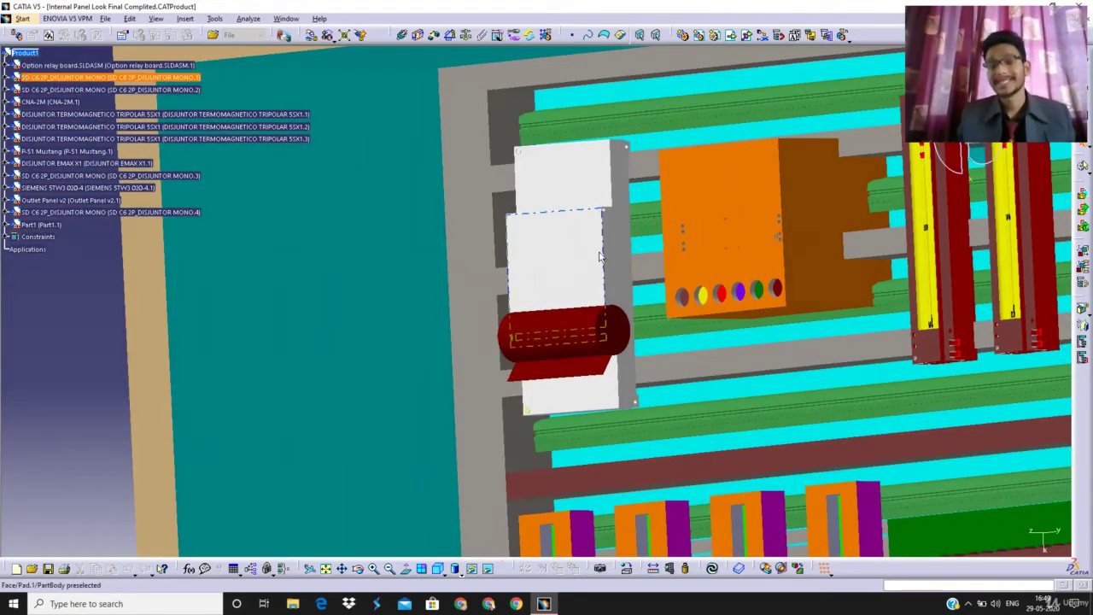
pyautogui.moveTo(628, 277)
pyautogui.mouseDown(button='middle')
pyautogui.moveTo(664, 444)
pyautogui.moveTo(715, 438)
pyautogui.moveTo(537, 345)
pyautogui.moveTo(563, 300)
pyautogui.moveTo(610, 320)
pyautogui.moveTo(615, 374)
pyautogui.moveTo(626, 356)
pyautogui.moveTo(740, 293)
pyautogui.moveTo(739, 247)
pyautogui.moveTo(603, 296)
pyautogui.moveTo(636, 276)
pyautogui.mouseUp(button='middle')
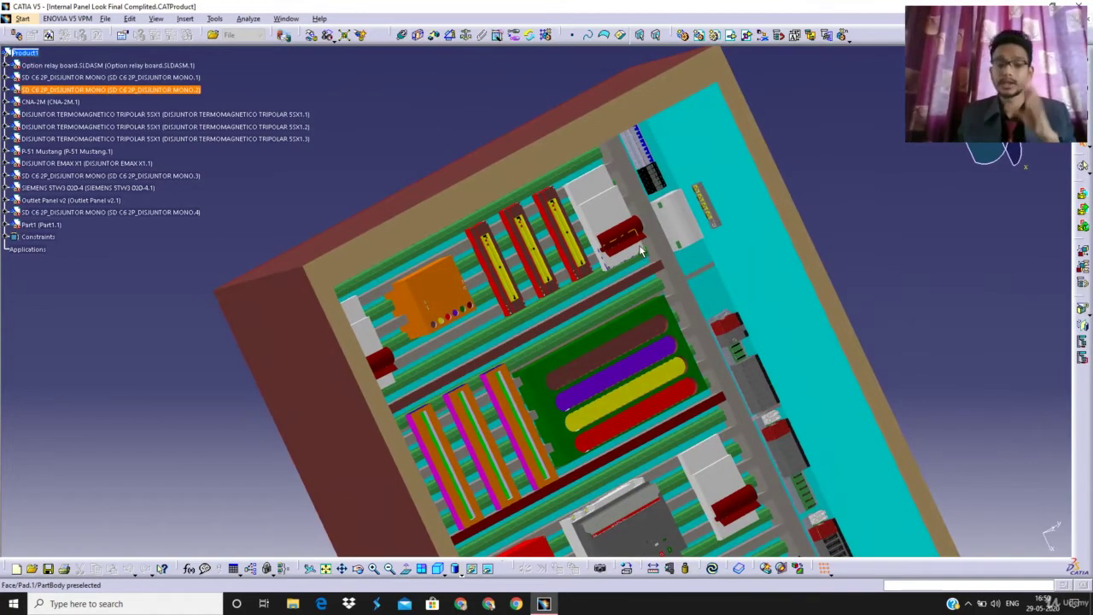
pyautogui.moveTo(636, 272); pyautogui.dragTo(427, 333, button='middle')
pyautogui.moveTo(379, 304); pyautogui.dragTo(644, 231, button='middle')
pyautogui.scroll(1, 643, 284)
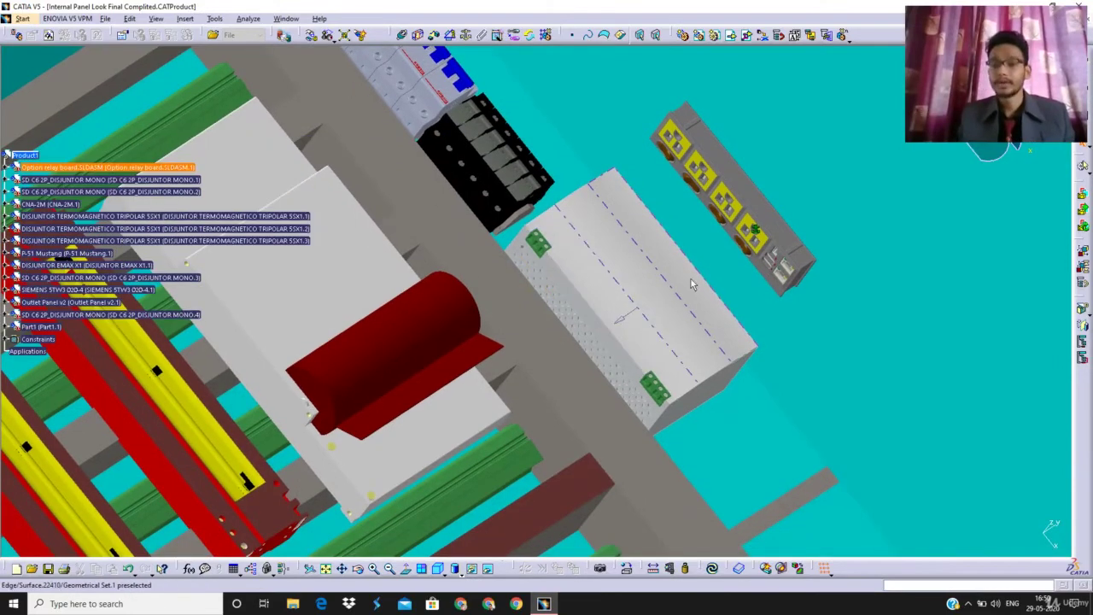
pyautogui.moveTo(612, 125); pyautogui.dragTo(477, 307, button='middle')
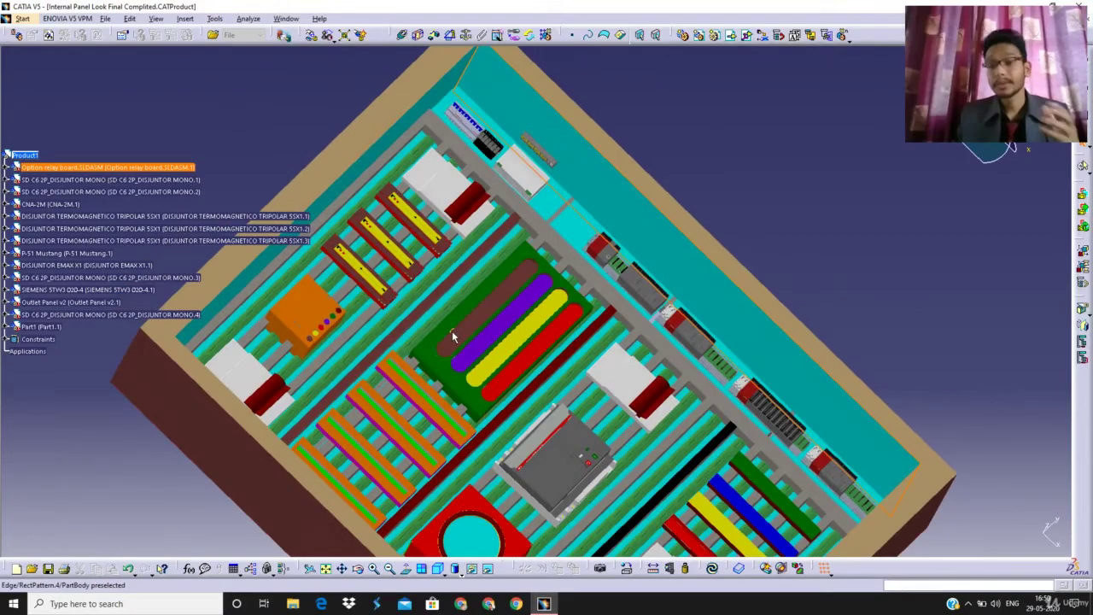
# Inspect the orange CNA-2M module with coloured terminals in the cabinet's top row and the components around it
pyautogui.moveTo(465, 338); pyautogui.dragTo(580, 236, button='middle')
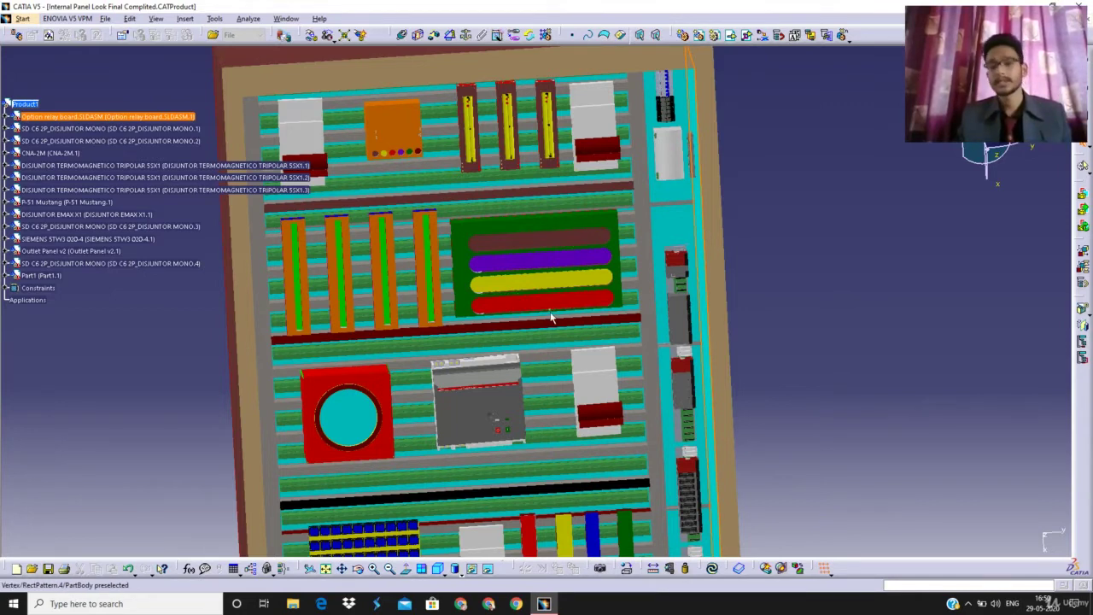
pyautogui.moveTo(549, 317); pyautogui.dragTo(406, 247, button='middle')
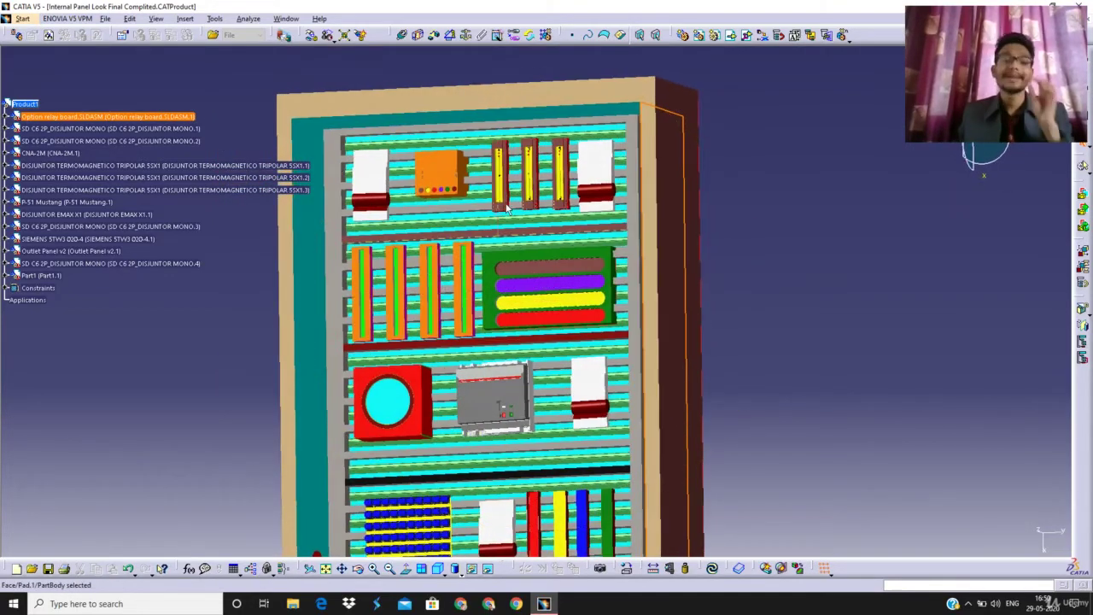
pyautogui.moveTo(408, 166); pyautogui.dragTo(401, 136, button='middle')
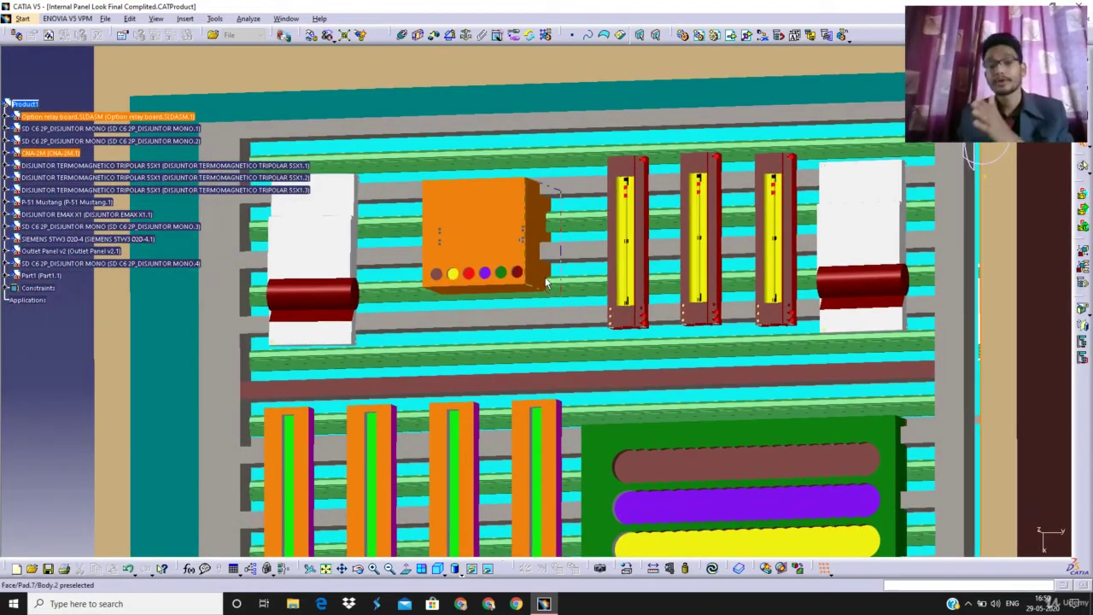
pyautogui.moveTo(519, 273); pyautogui.dragTo(416, 151, button='middle')
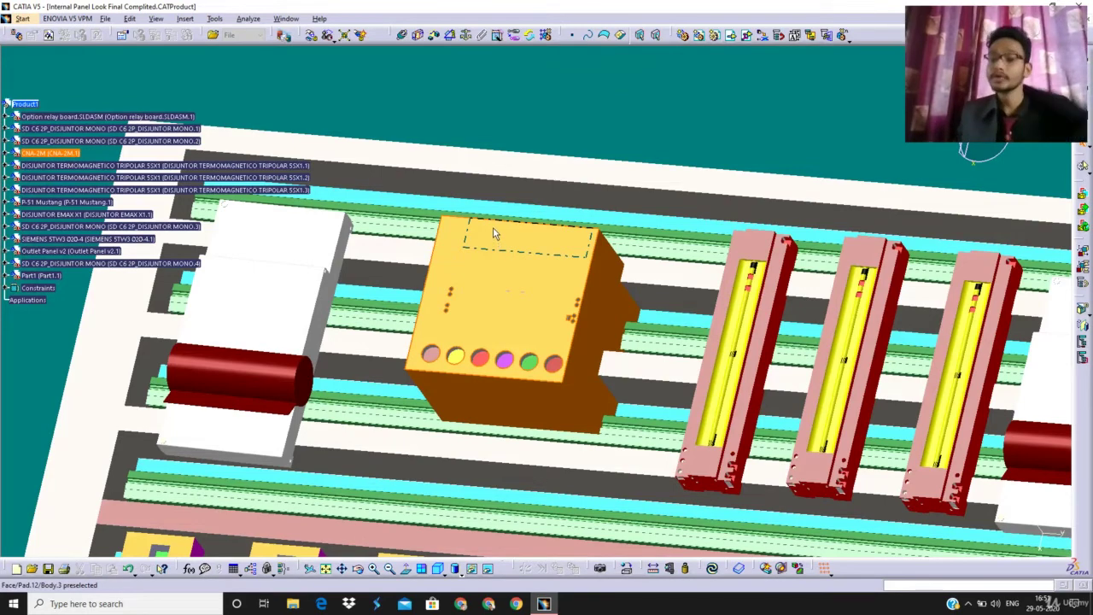
pyautogui.moveTo(494, 214); pyautogui.dragTo(670, 359, button='middle')
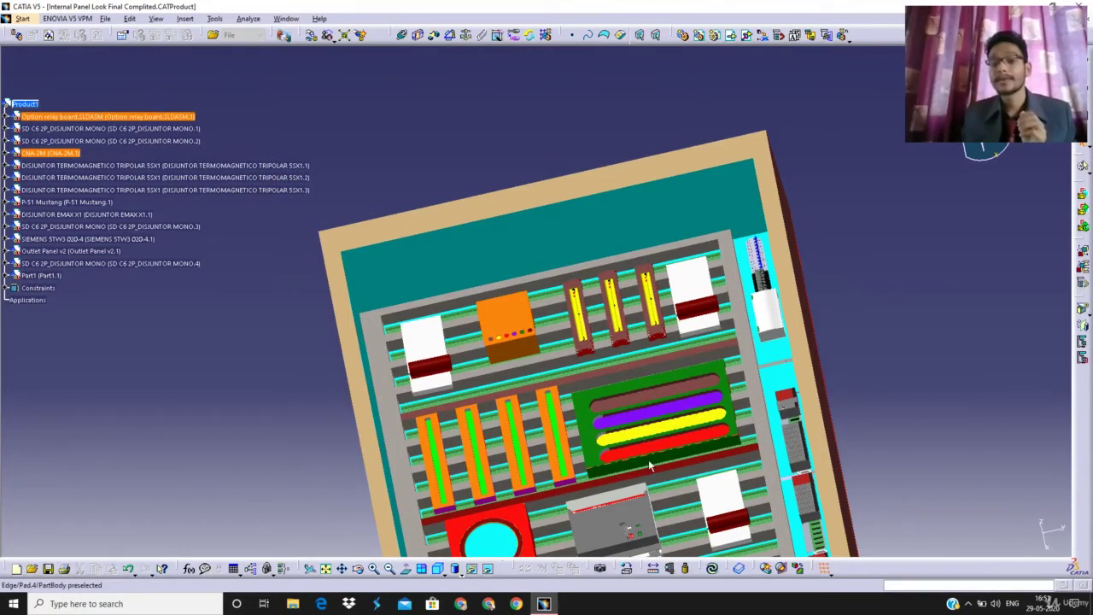
# Examine the second row of the cabinet, with its four orange and green strips and the green board with coloured slots
pyautogui.keyDown('ctrl'); pyautogui.moveTo(668, 402); pyautogui.dragTo(527, 189, button='middle'); pyautogui.keyUp('ctrl')
pyautogui.moveTo(553, 261); pyautogui.dragTo(598, 290, button='middle')
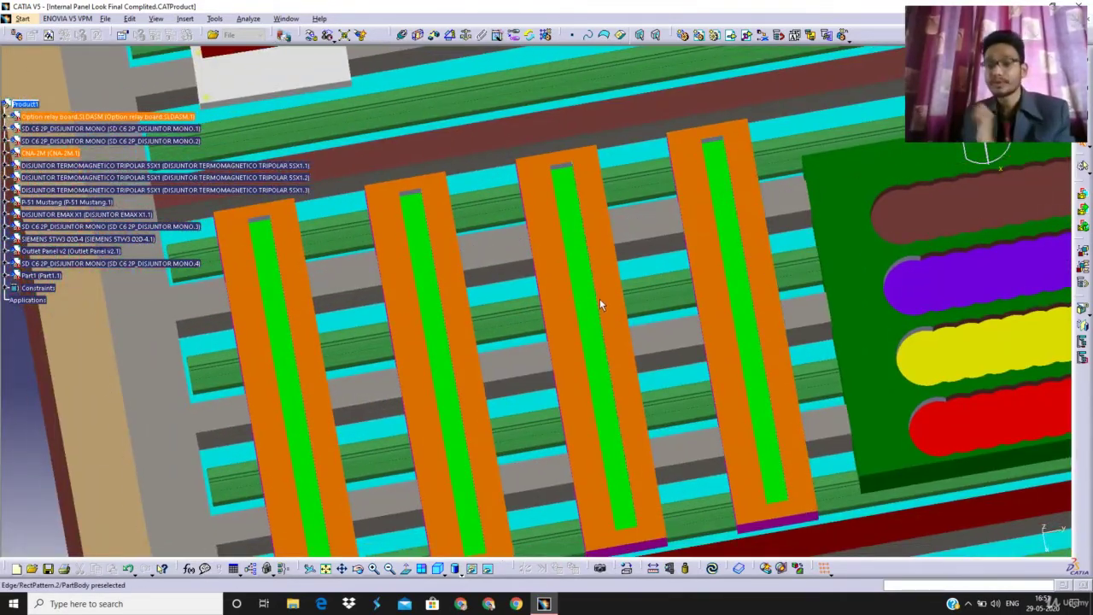
pyautogui.moveTo(703, 314); pyautogui.dragTo(687, 318, button='middle')
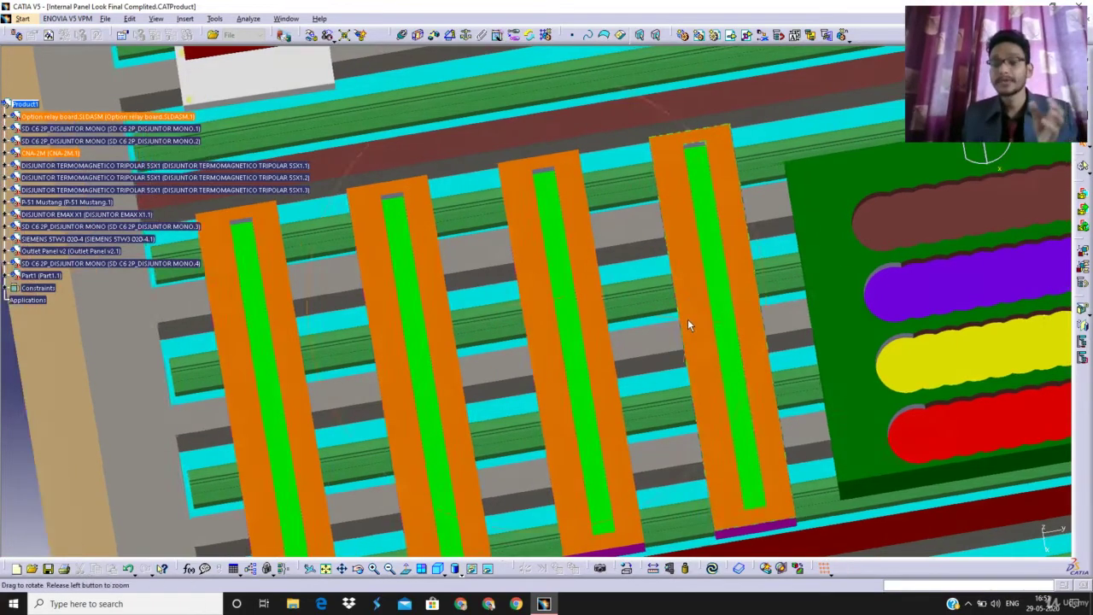
pyautogui.moveTo(780, 266); pyautogui.dragTo(517, 277, button='middle')
pyautogui.moveTo(656, 245); pyautogui.dragTo(639, 310, button='middle')
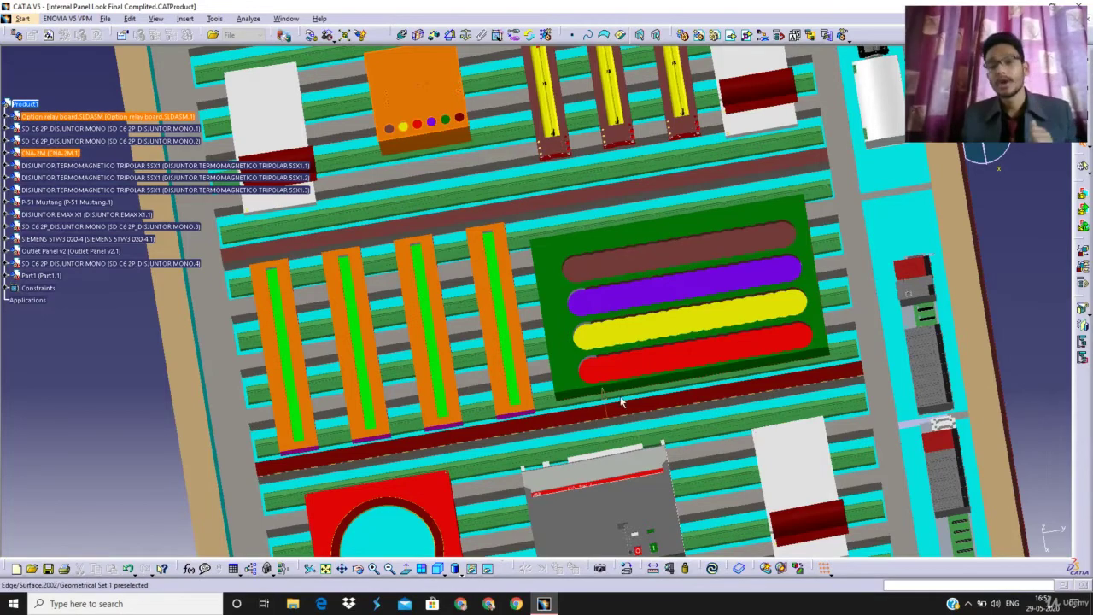
pyautogui.moveTo(615, 371)
pyautogui.mouseDown(button='middle')
pyautogui.moveTo(606, 391)
pyautogui.moveTo(555, 362)
pyautogui.mouseUp(button='middle')
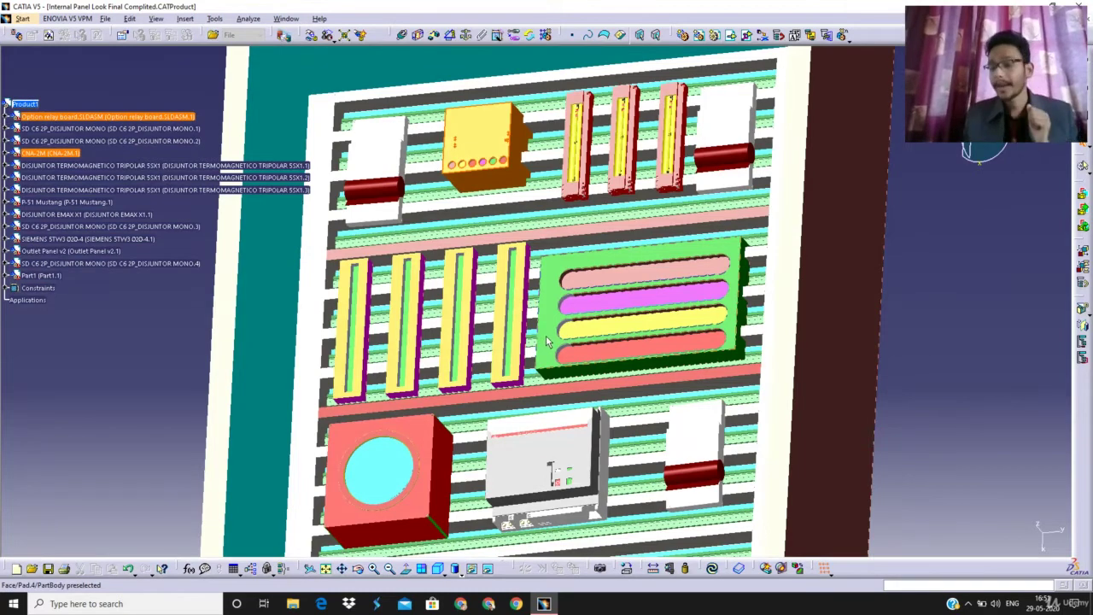
pyautogui.moveTo(524, 339); pyautogui.dragTo(539, 259, button='middle')
pyautogui.moveTo(702, 241); pyautogui.dragTo(662, 262, button='middle')
# Examine the components on the cabinet's inner side wall, from the red and grey controller modules to the white unit with a perforated face
pyautogui.moveTo(870, 266); pyautogui.dragTo(618, 293, button='middle')
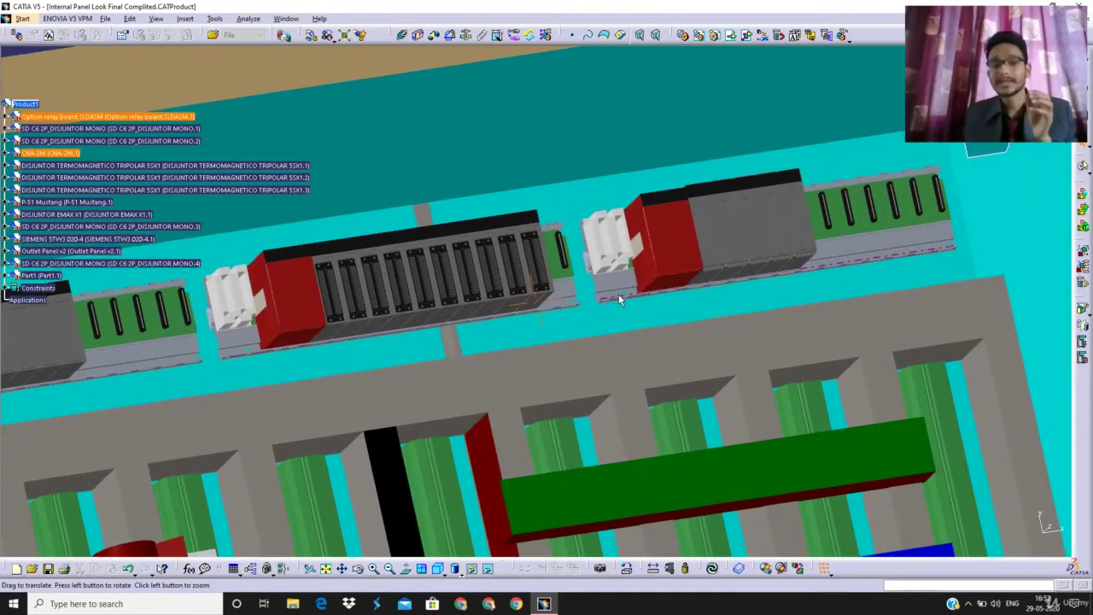
pyautogui.moveTo(961, 242); pyautogui.dragTo(959, 246, button='middle')
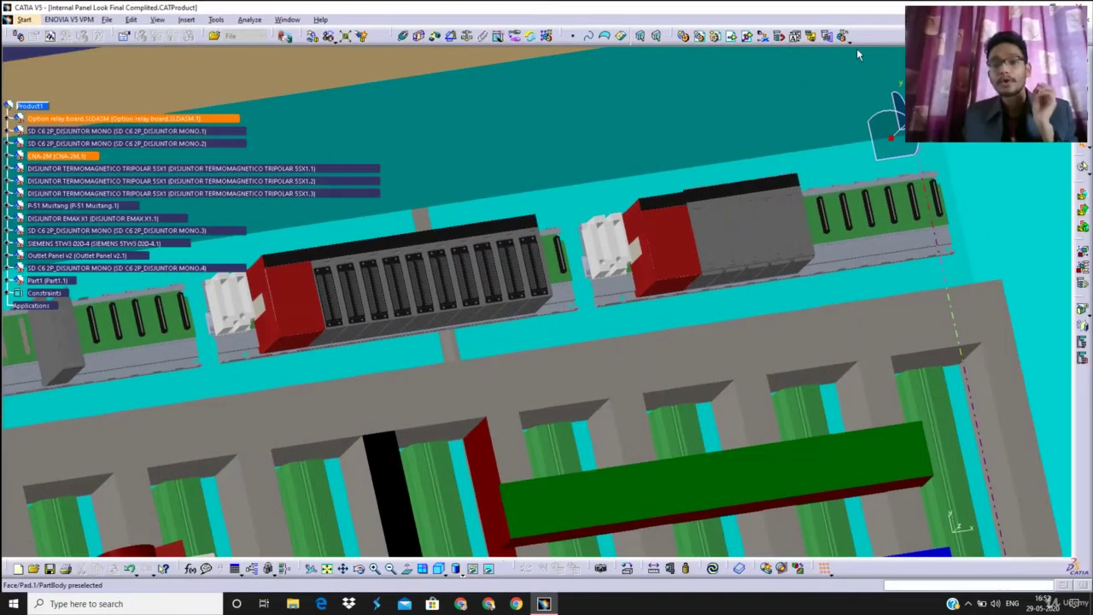
pyautogui.moveTo(805, 174); pyautogui.dragTo(801, 266, button='middle')
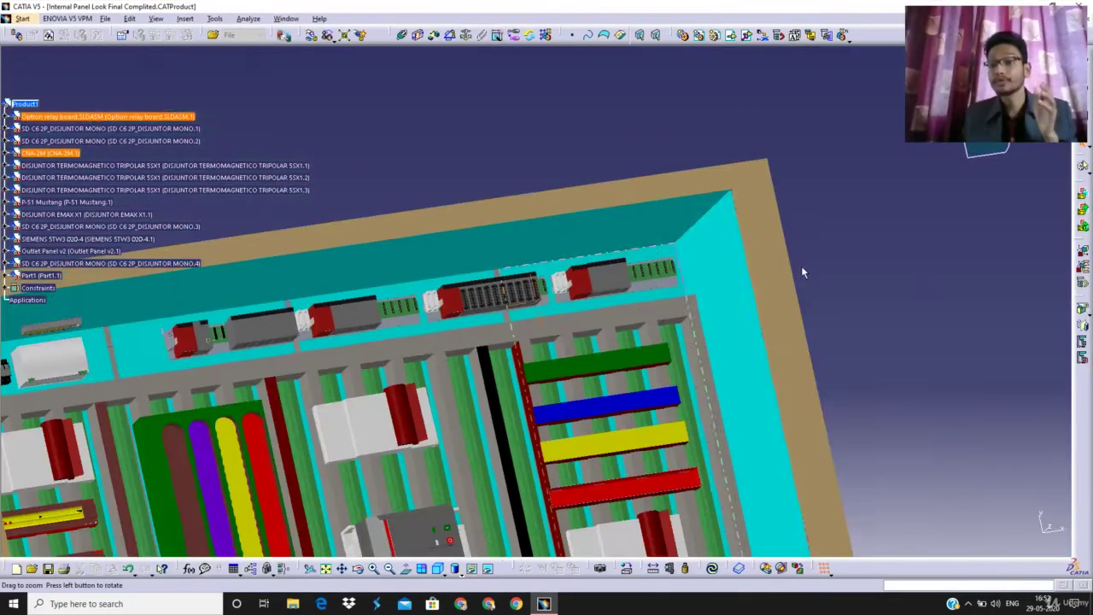
pyautogui.moveTo(642, 267); pyautogui.dragTo(233, 356, button='middle')
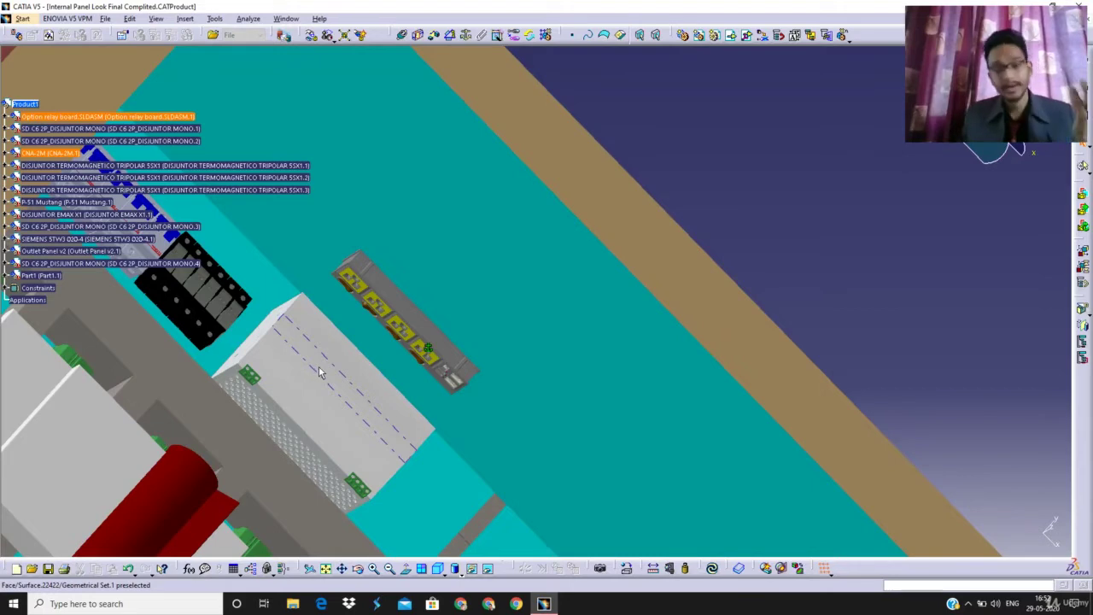
pyautogui.moveTo(320, 372); pyautogui.dragTo(389, 342, button='middle')
pyautogui.moveTo(282, 383); pyautogui.dragTo(789, 217, button='middle')
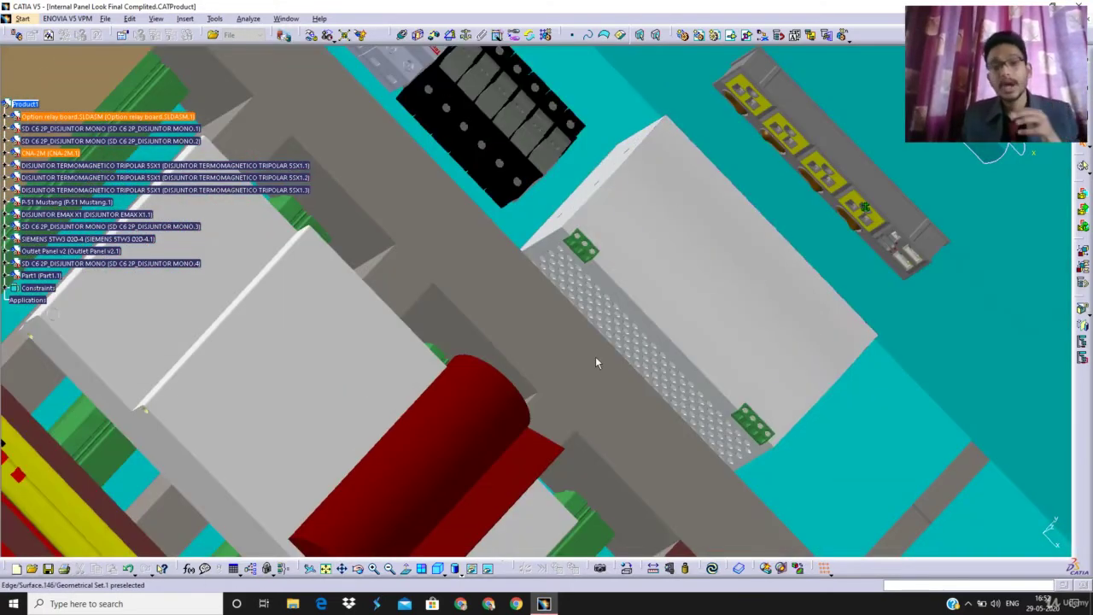
pyautogui.moveTo(660, 296); pyautogui.dragTo(543, 370, button='middle')
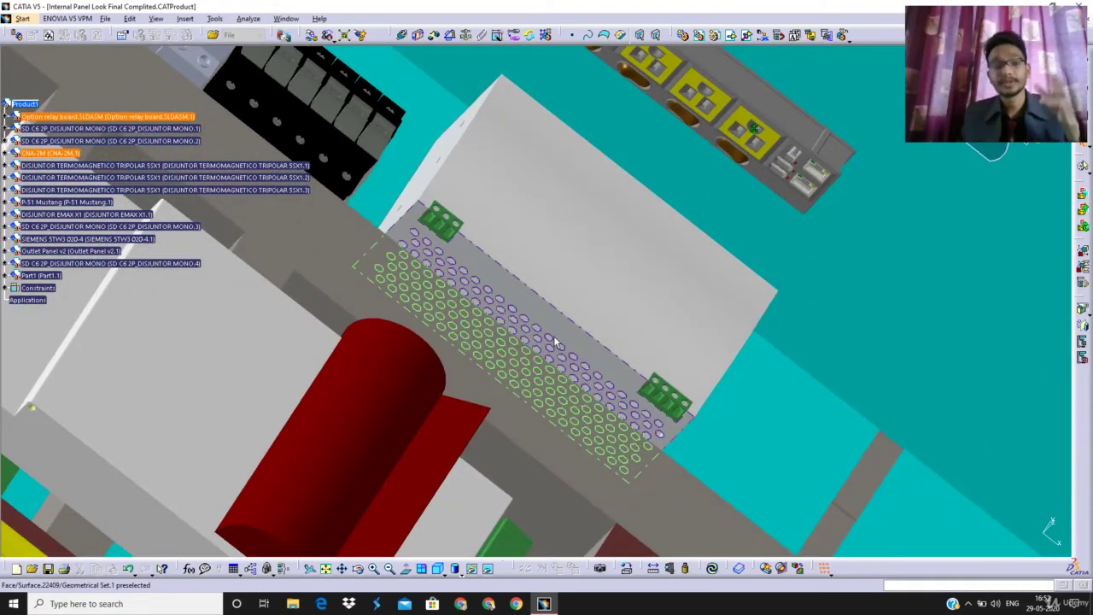
pyautogui.moveTo(555, 342); pyautogui.dragTo(555, 408, button='middle')
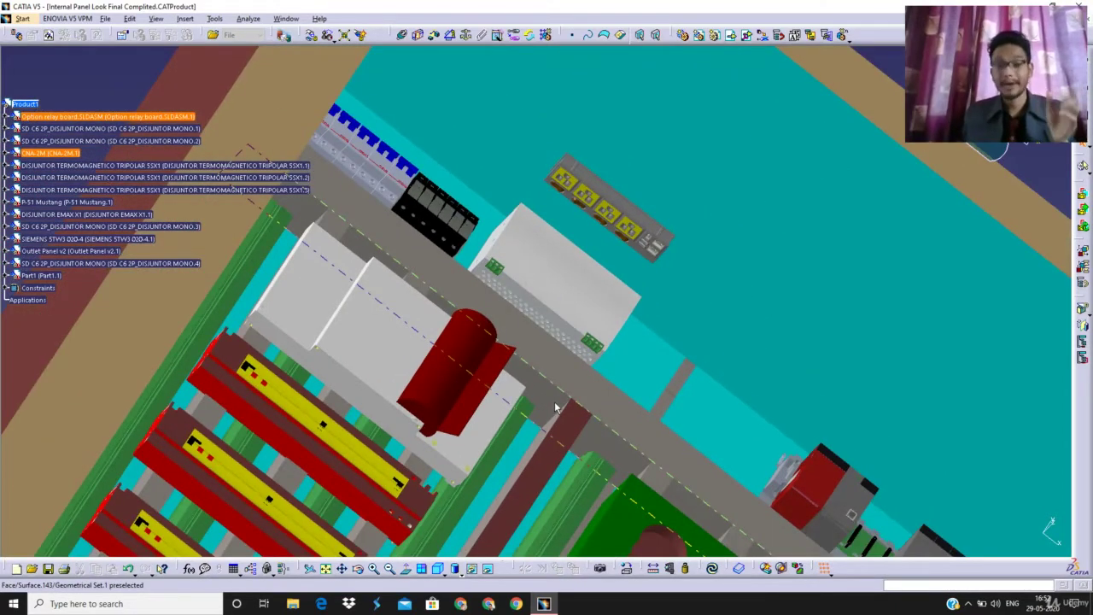
# Examine the cabinet's rows beside the inner side wall, from the top-row white circuit breaker down to the bottom row's coloured strips
pyautogui.moveTo(561, 405); pyautogui.dragTo(561, 241, button='middle')
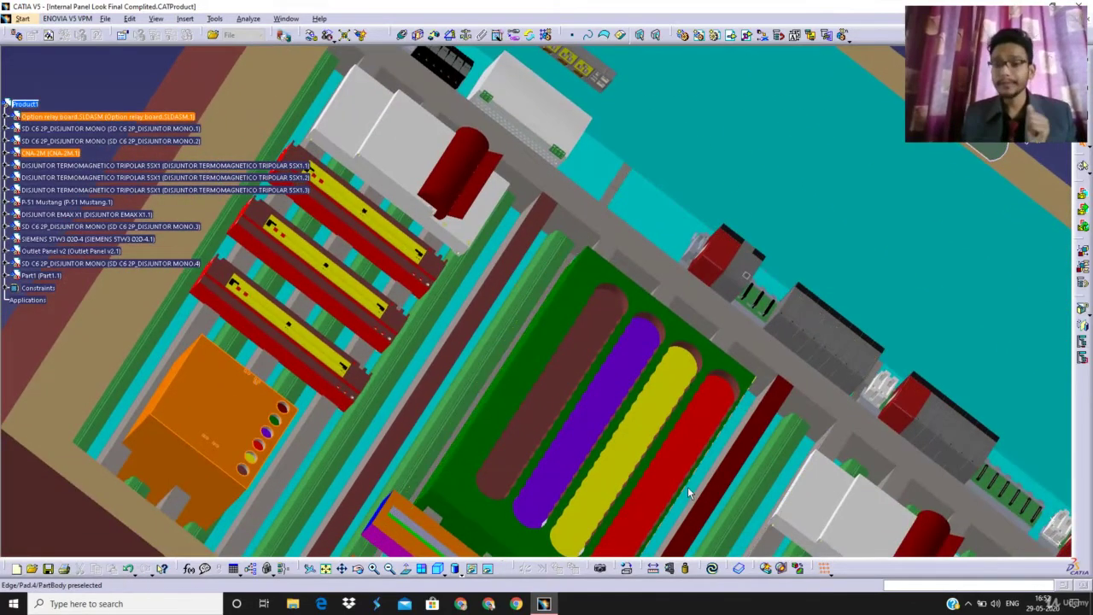
pyautogui.moveTo(687, 487); pyautogui.dragTo(762, 346, button='middle')
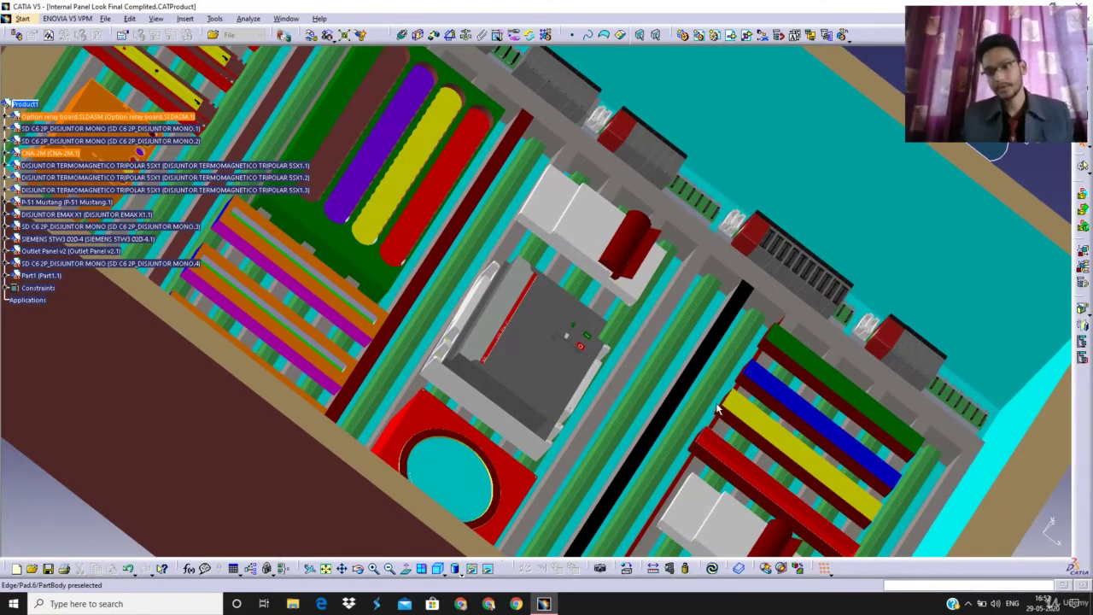
pyautogui.click(369, 387)
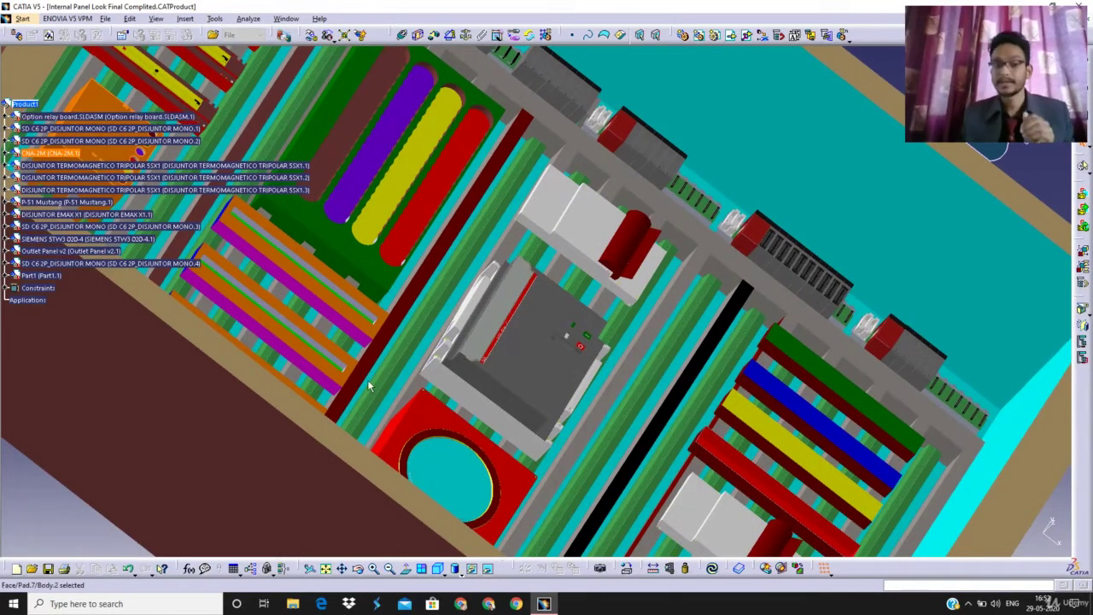
pyautogui.moveTo(333, 316); pyautogui.dragTo(560, 378, button='middle')
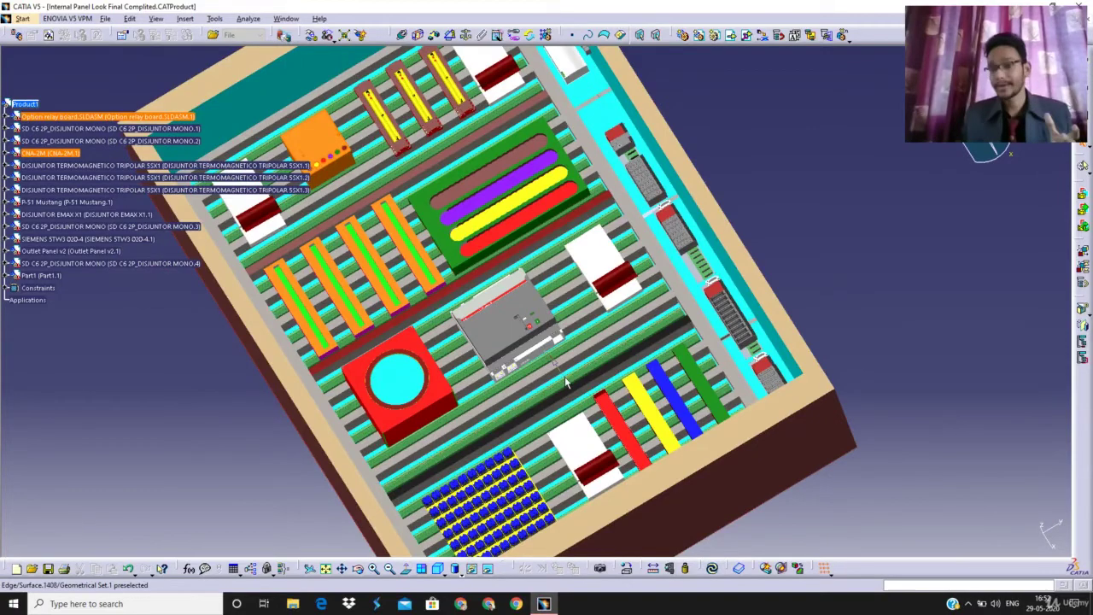
# View the cabinet's overall layout, with its four component rows and the modules on the inner side wall
pyautogui.moveTo(810, 327); pyautogui.dragTo(781, 399, button='middle')
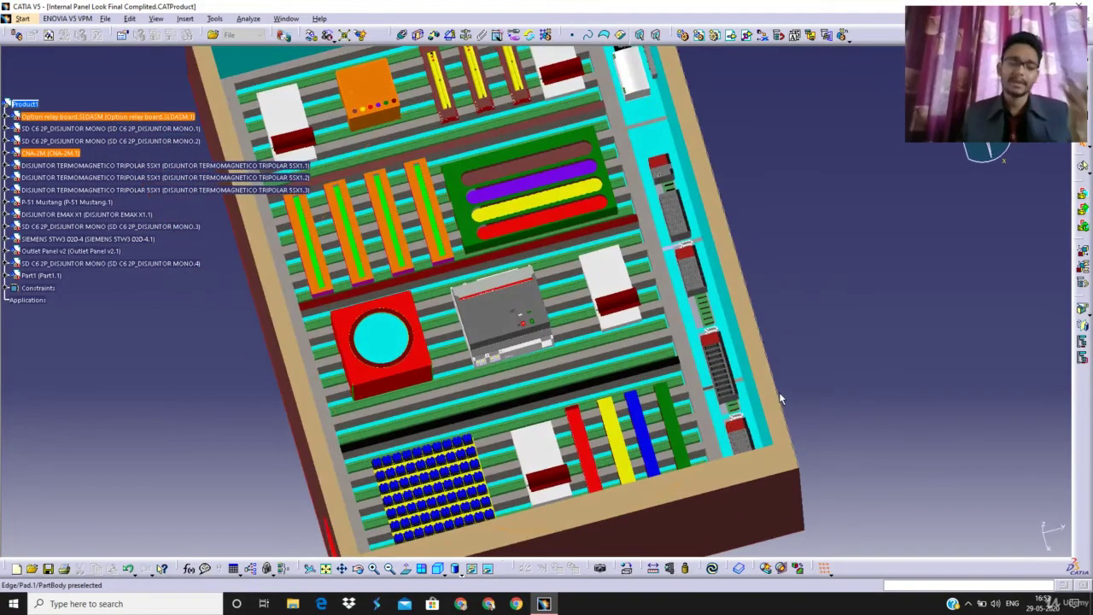
pyautogui.click(782, 397)
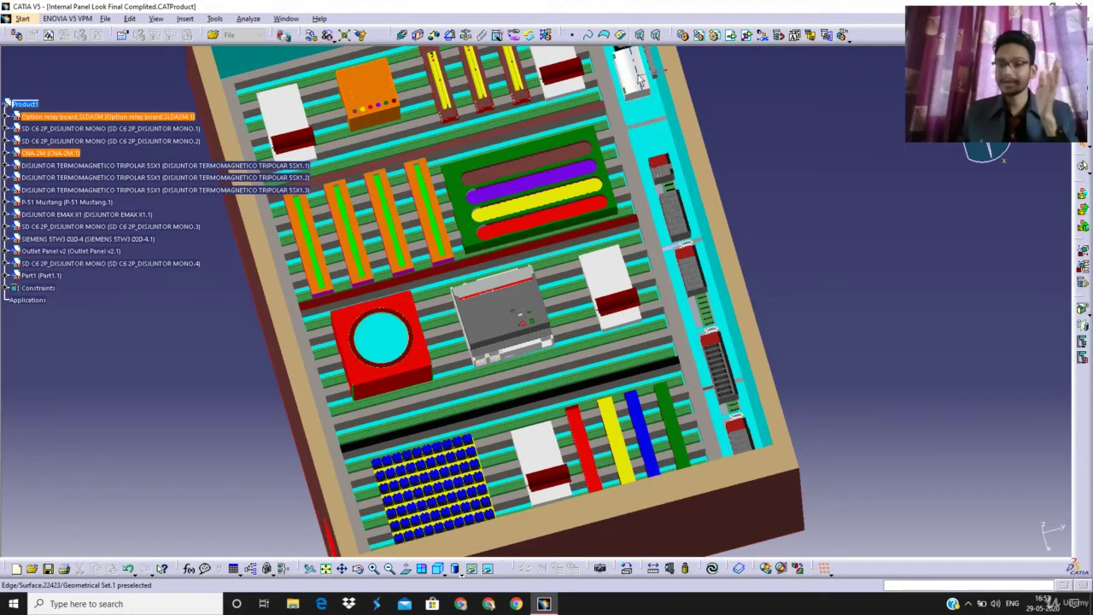
pyautogui.moveTo(638, 78); pyautogui.dragTo(601, 204, button='middle')
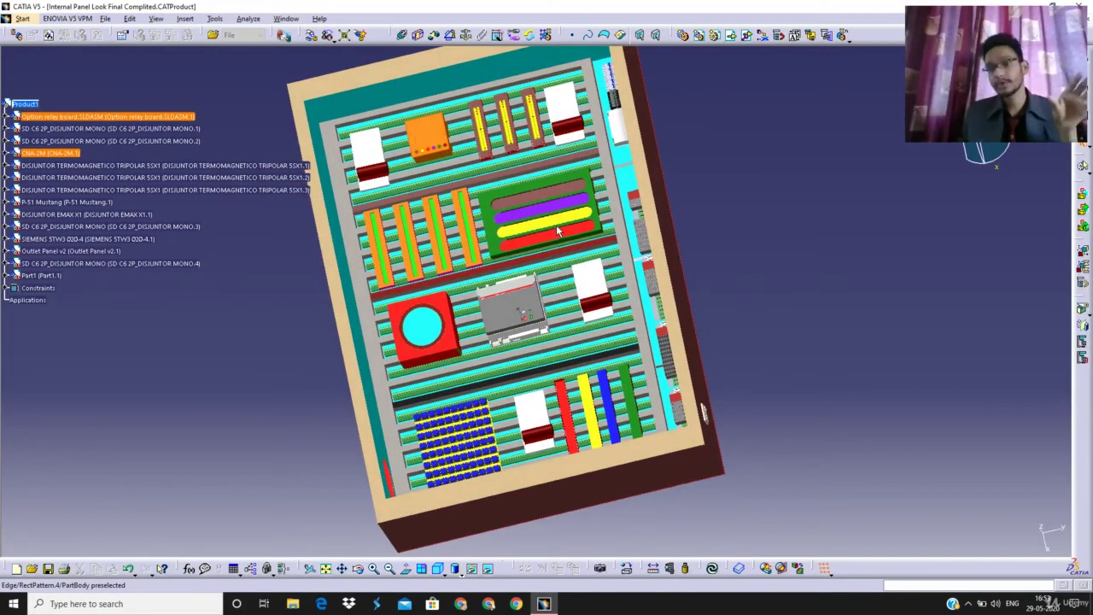
pyautogui.moveTo(559, 231); pyautogui.dragTo(557, 307, button='middle')
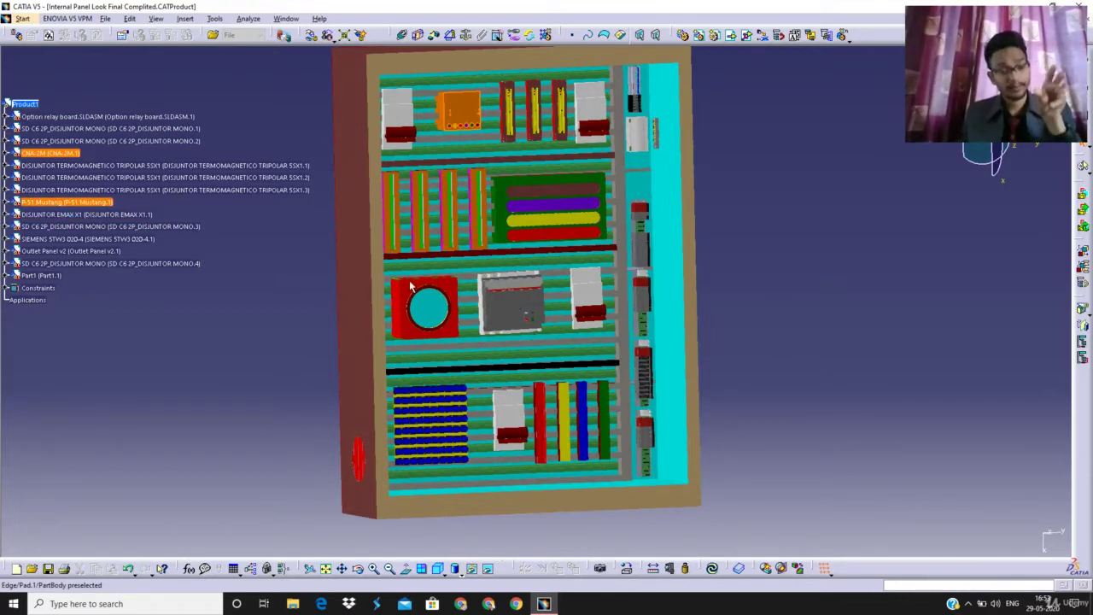
# Examine the third row's red block with a circular opening, grey EMAX breaker and white circuit breaker
pyautogui.moveTo(429, 331); pyautogui.dragTo(423, 226, button='middle')
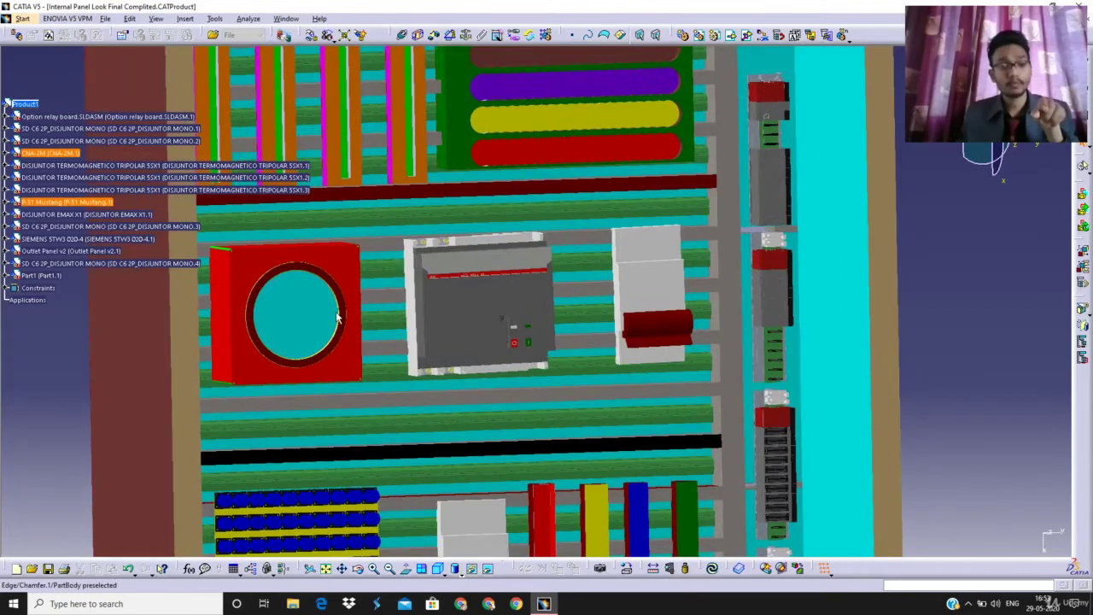
pyautogui.scroll(-1, 327, 331)
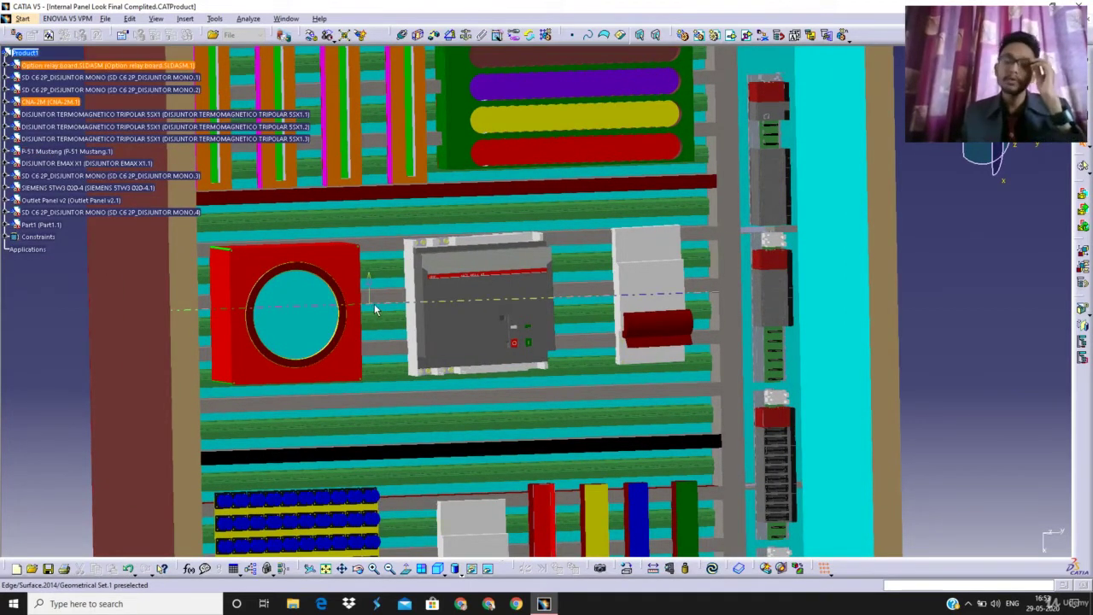
pyautogui.moveTo(391, 300); pyautogui.dragTo(399, 323, button='middle')
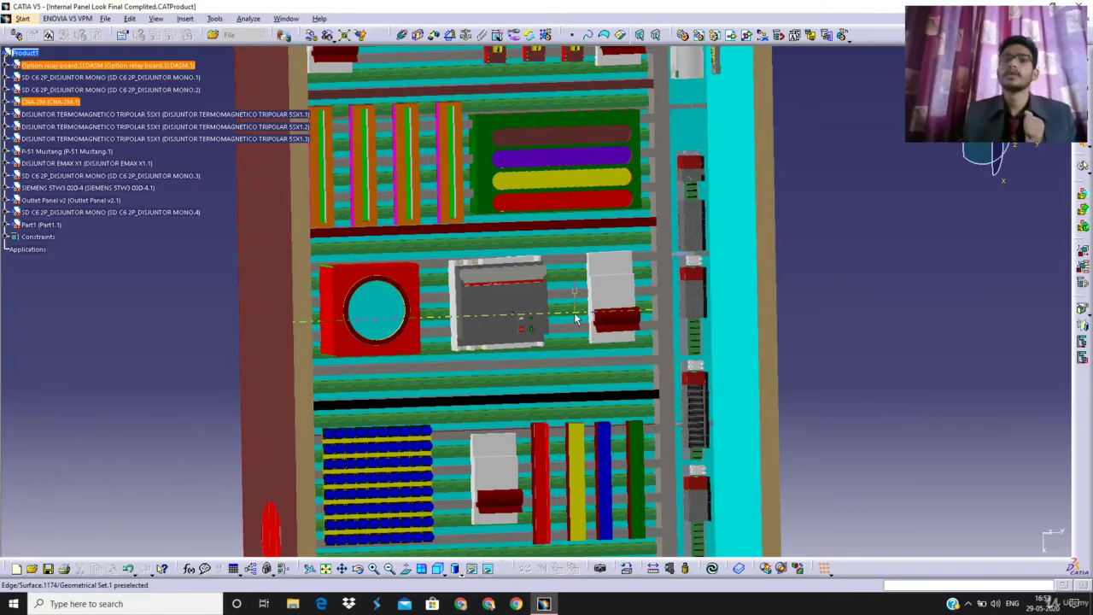
pyautogui.moveTo(576, 319); pyautogui.dragTo(642, 364, button='middle')
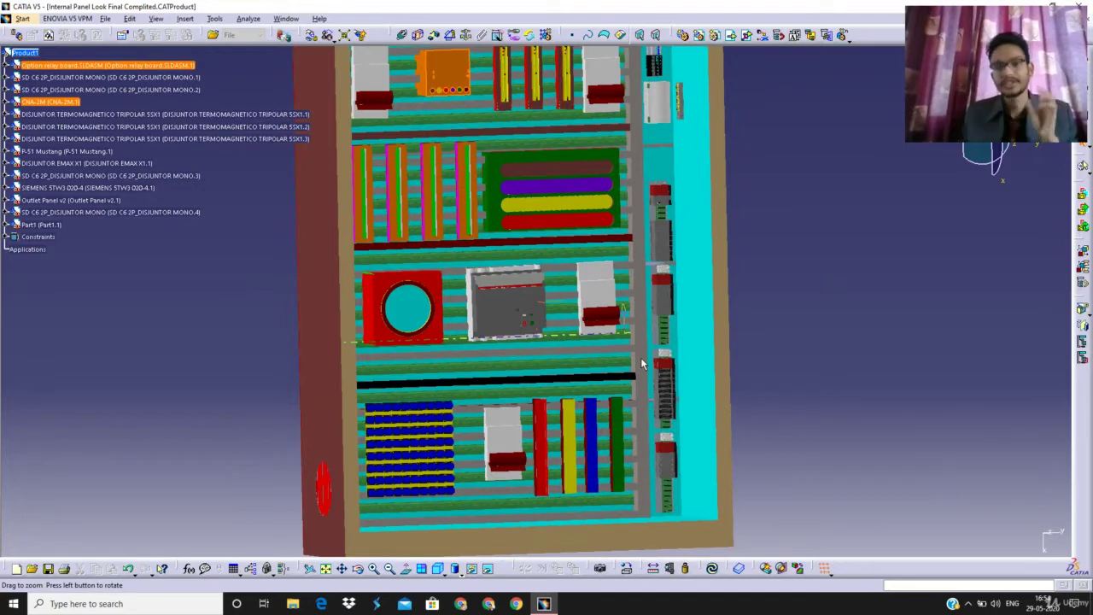
pyautogui.moveTo(642, 364)
pyautogui.mouseDown(button='middle')
pyautogui.moveTo(675, 366)
pyautogui.moveTo(631, 365)
pyautogui.mouseUp(button='middle')
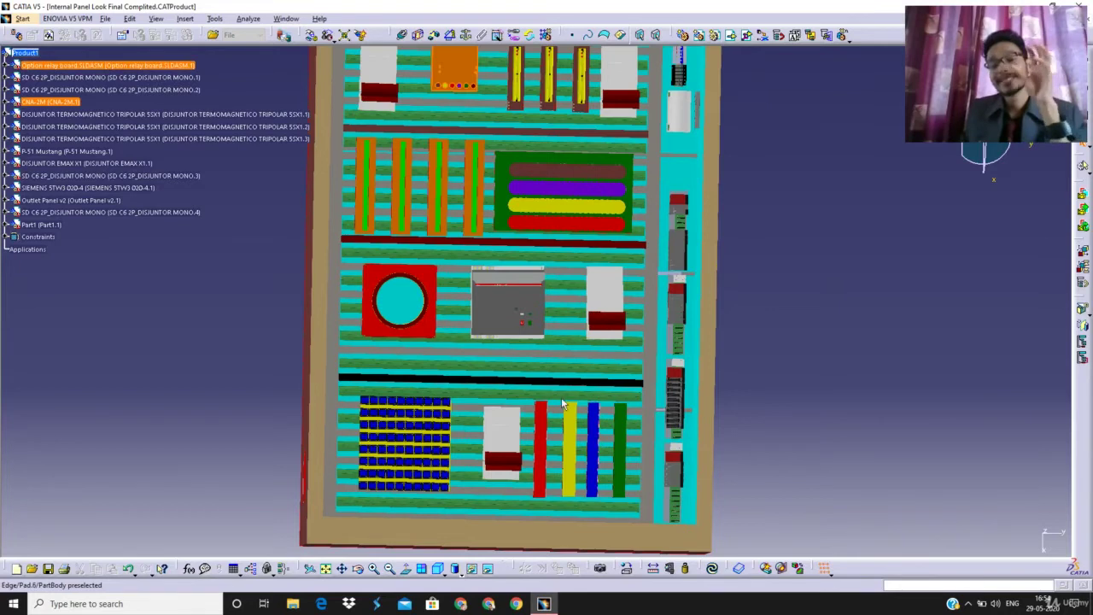
# Inspect the long red-topped controller module with black slots on the inner side wall and the white connector next to it
pyautogui.middleClick(717, 351)
pyautogui.scroll(-1, 683, 345)
pyautogui.moveTo(662, 353); pyautogui.dragTo(676, 233, button='middle')
pyautogui.moveTo(397, 444); pyautogui.dragTo(556, 336, button='middle')
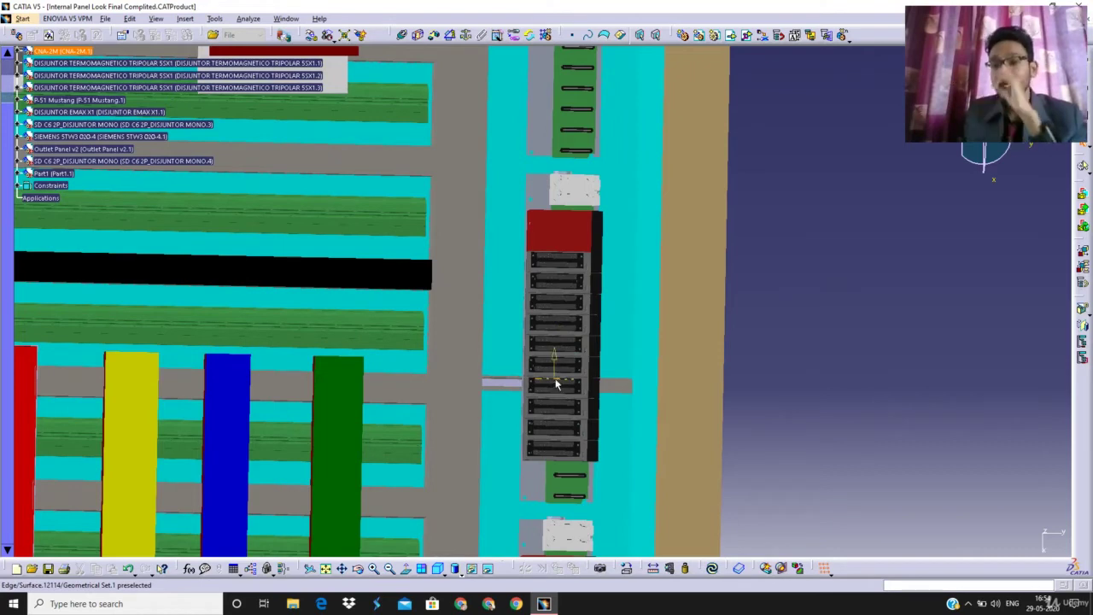
pyautogui.scroll(-3, 592, 342)
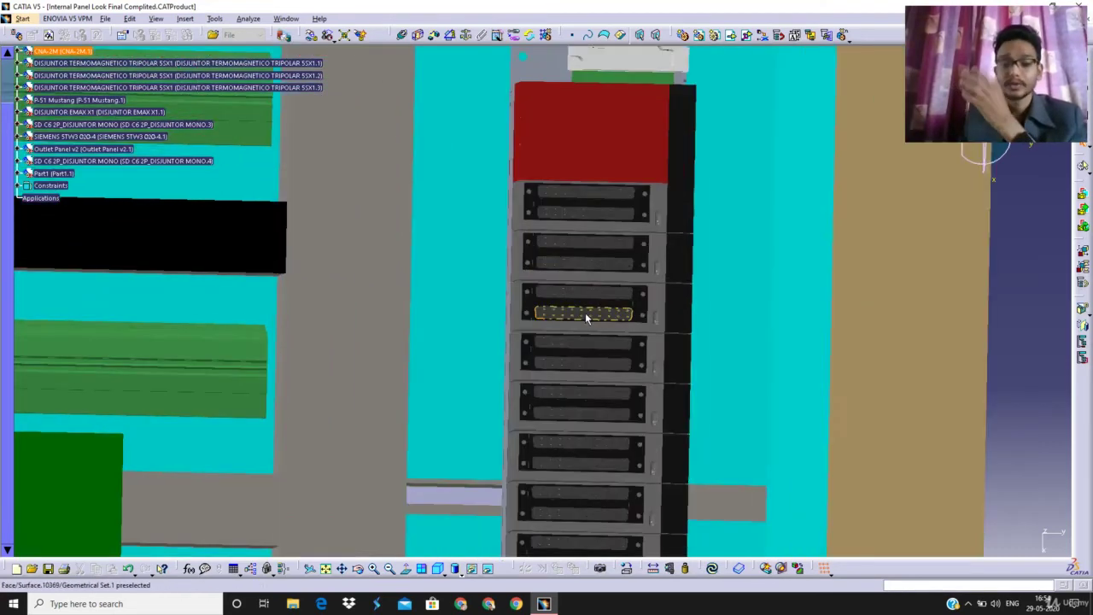
pyautogui.moveTo(654, 152); pyautogui.dragTo(681, 72, button='middle')
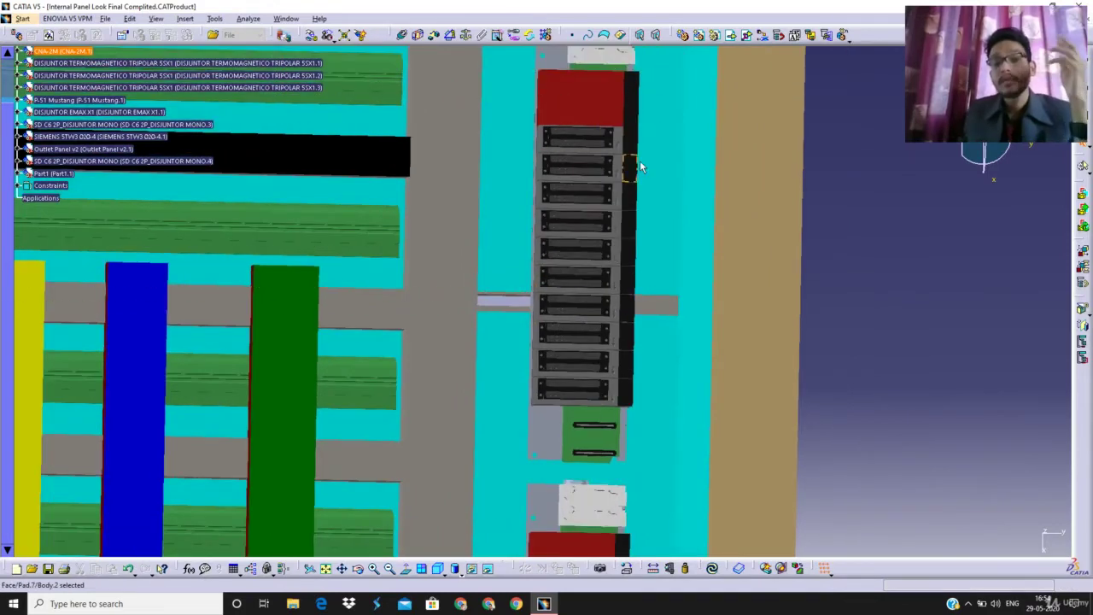
pyautogui.moveTo(590, 392); pyautogui.dragTo(598, 177, button='middle')
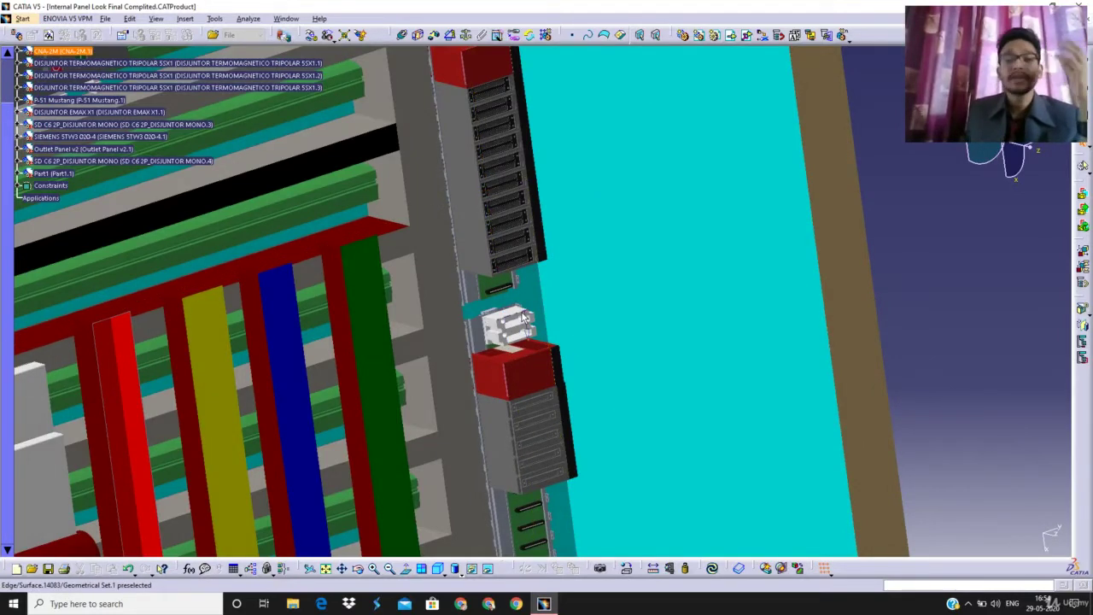
# Review the cabinet's lower rows together with the side-wall modules and the round opening in the outer wall
pyautogui.moveTo(524, 317); pyautogui.dragTo(487, 310, button='middle')
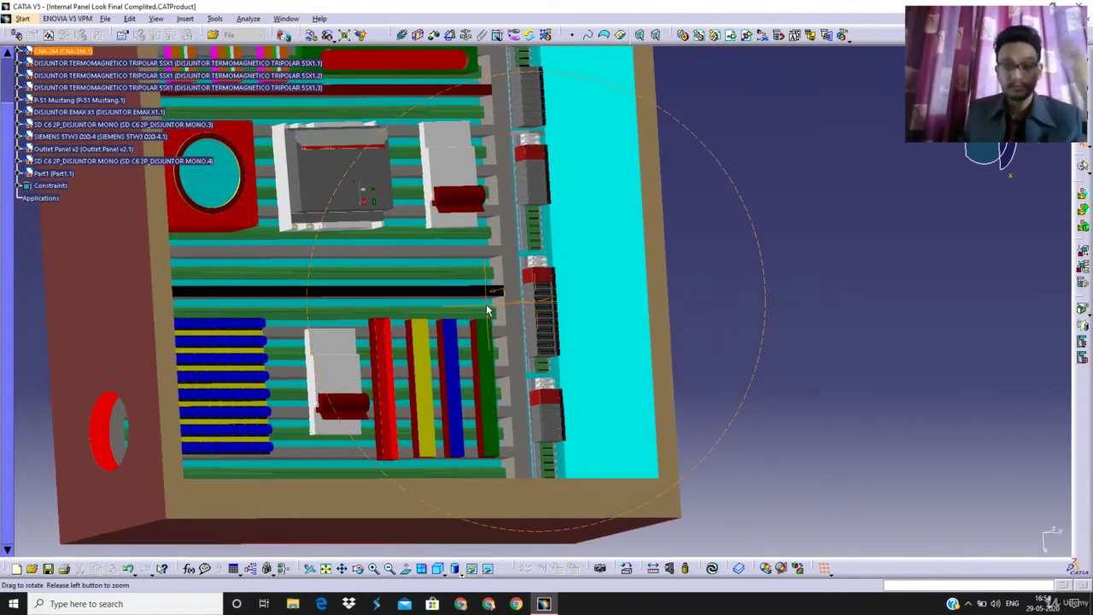
pyautogui.moveTo(486, 310); pyautogui.dragTo(490, 311, button='middle')
pyautogui.moveTo(476, 321); pyautogui.dragTo(609, 381, button='middle')
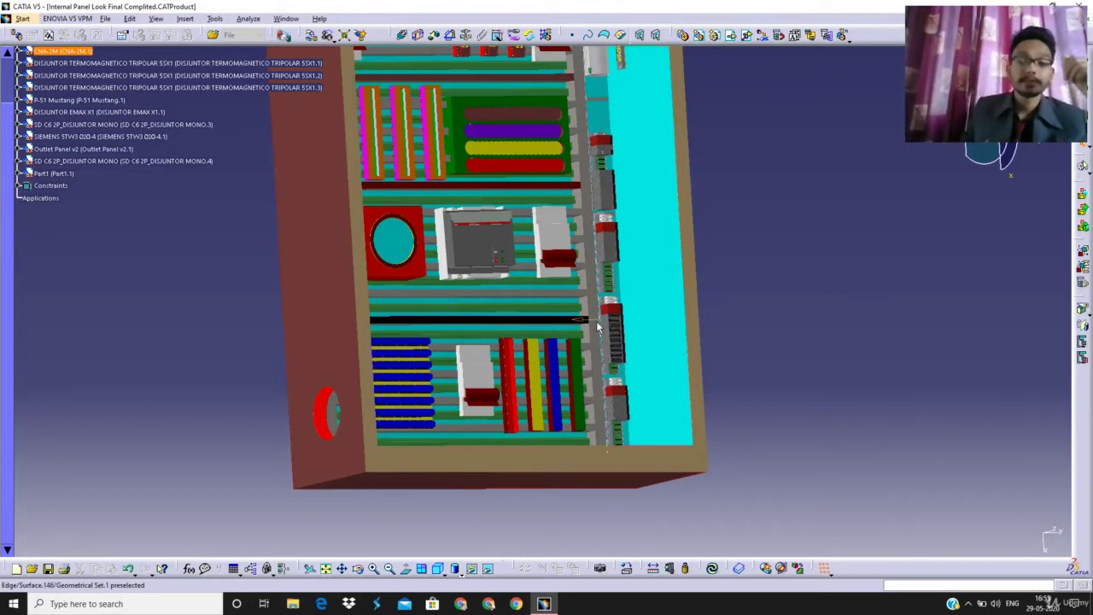
pyautogui.moveTo(597, 327); pyautogui.dragTo(554, 246, button='middle')
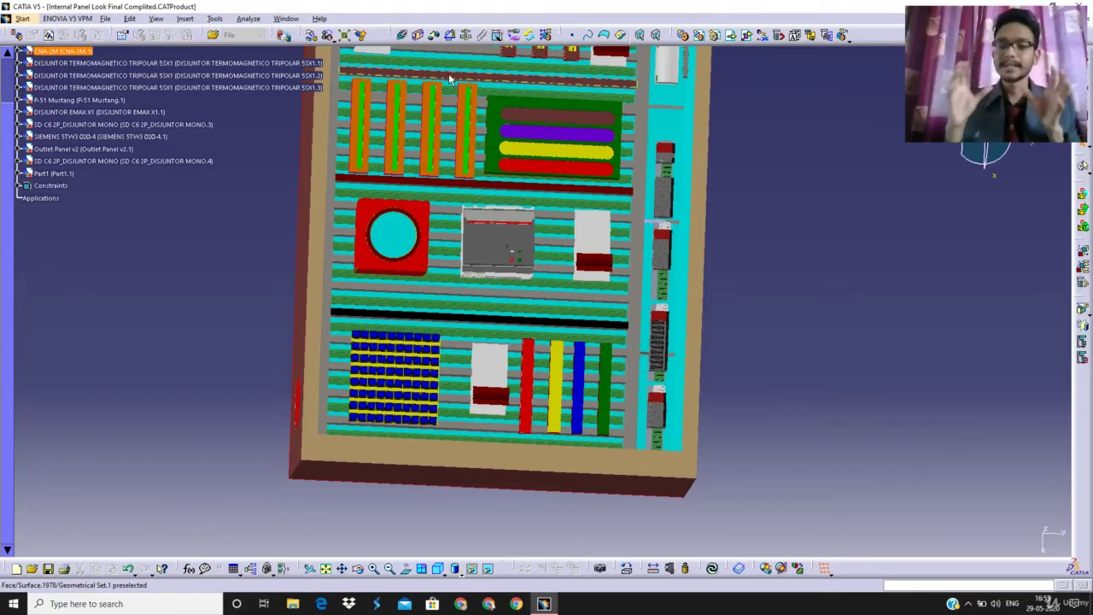
# Inspect the SIEMENS unit's grid of blue round parts on a yellow plate in the bottom row
pyautogui.moveTo(500, 97); pyautogui.dragTo(609, 220, button='middle')
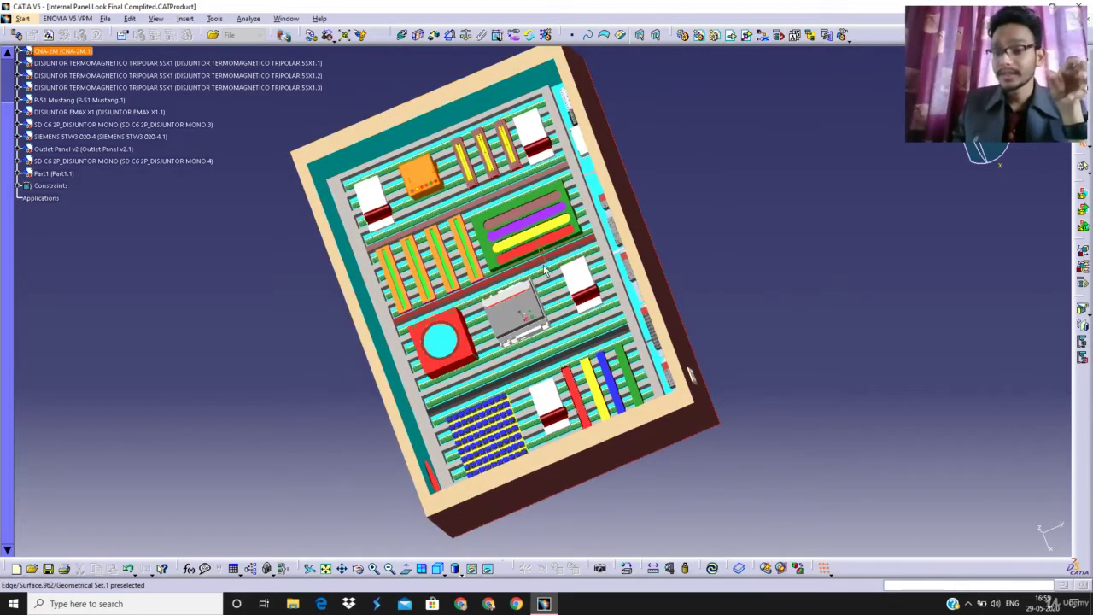
pyautogui.moveTo(508, 243); pyautogui.dragTo(609, 217, button='middle')
pyautogui.moveTo(705, 205); pyautogui.dragTo(705, 200, button='middle')
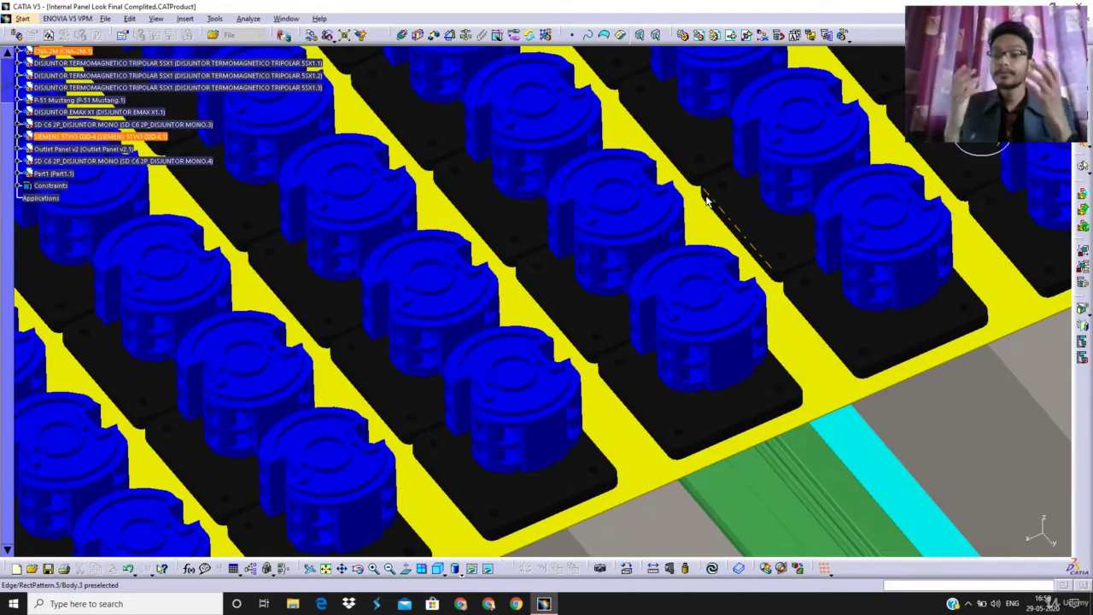
pyautogui.moveTo(705, 195); pyautogui.dragTo(415, 176, button='middle')
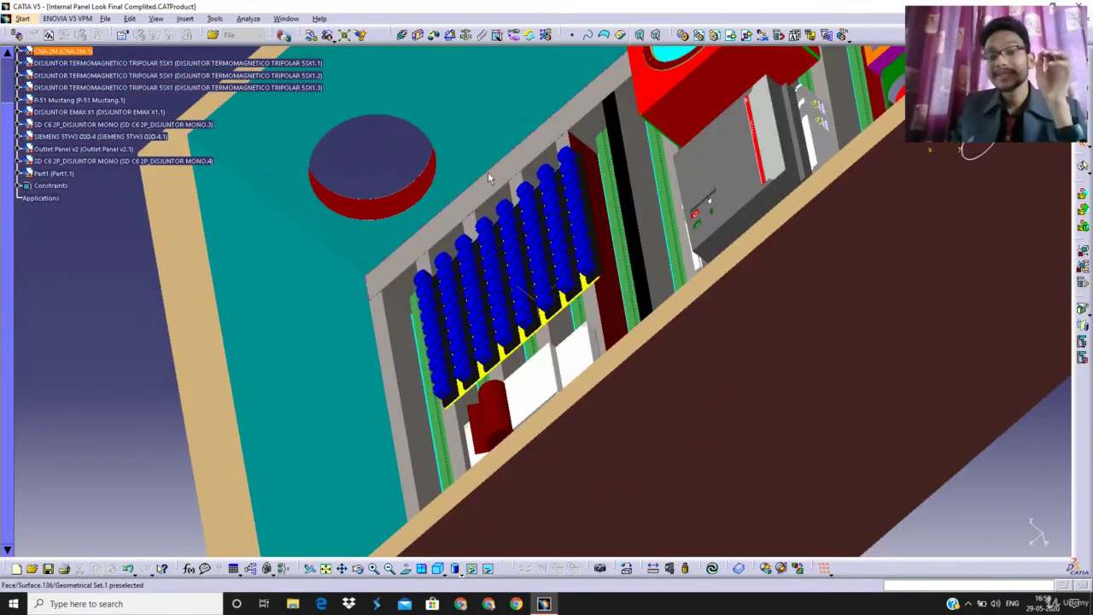
# Review the bottom row in relation to the rest of the open cabinet
pyautogui.moveTo(489, 178); pyautogui.dragTo(625, 271, button='middle')
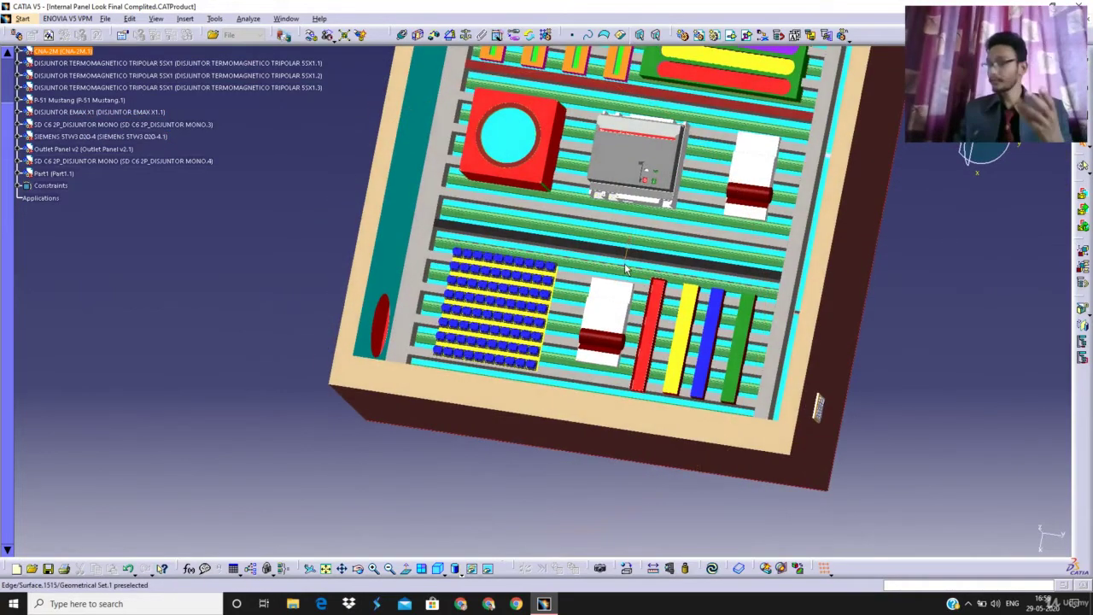
pyautogui.moveTo(579, 244); pyautogui.dragTo(592, 273, button='middle')
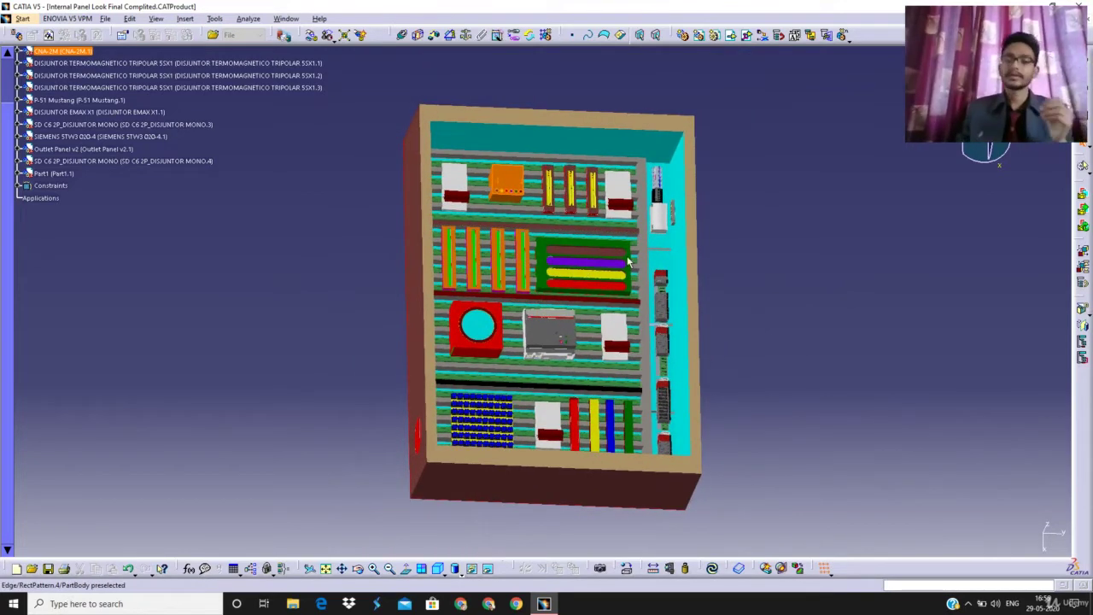
pyautogui.moveTo(627, 257); pyautogui.dragTo(633, 246, button='middle')
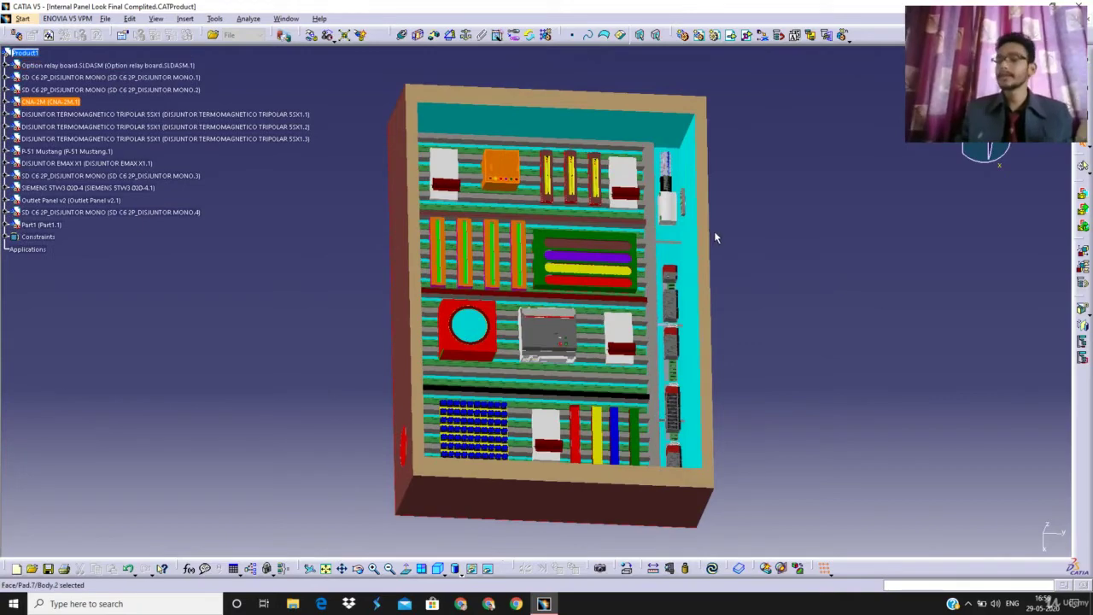
# Compare the slotted and closed-front red-topped controller modules on the inner side wall, including their white connectors and green terminals
pyautogui.moveTo(710, 231); pyautogui.dragTo(424, 98, button='middle')
pyautogui.moveTo(669, 252); pyautogui.dragTo(700, 209, button='middle')
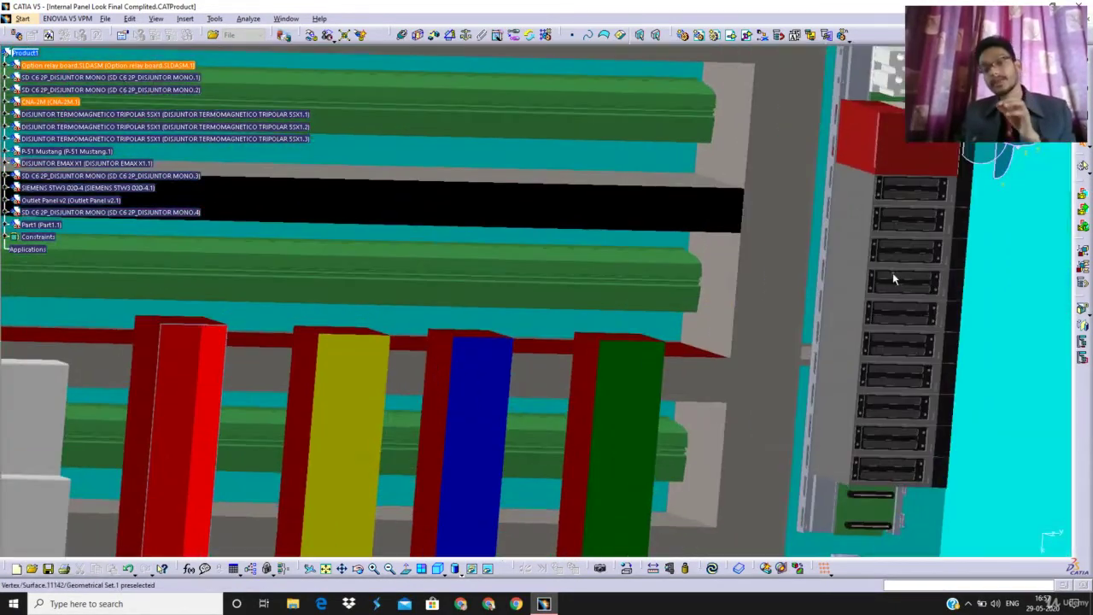
pyautogui.moveTo(892, 274); pyautogui.dragTo(540, 3, button='middle')
pyautogui.moveTo(517, 502); pyautogui.dragTo(559, 292, button='middle')
pyautogui.scroll(-1, 558, 331)
pyautogui.moveTo(557, 332); pyautogui.dragTo(561, 204, button='middle')
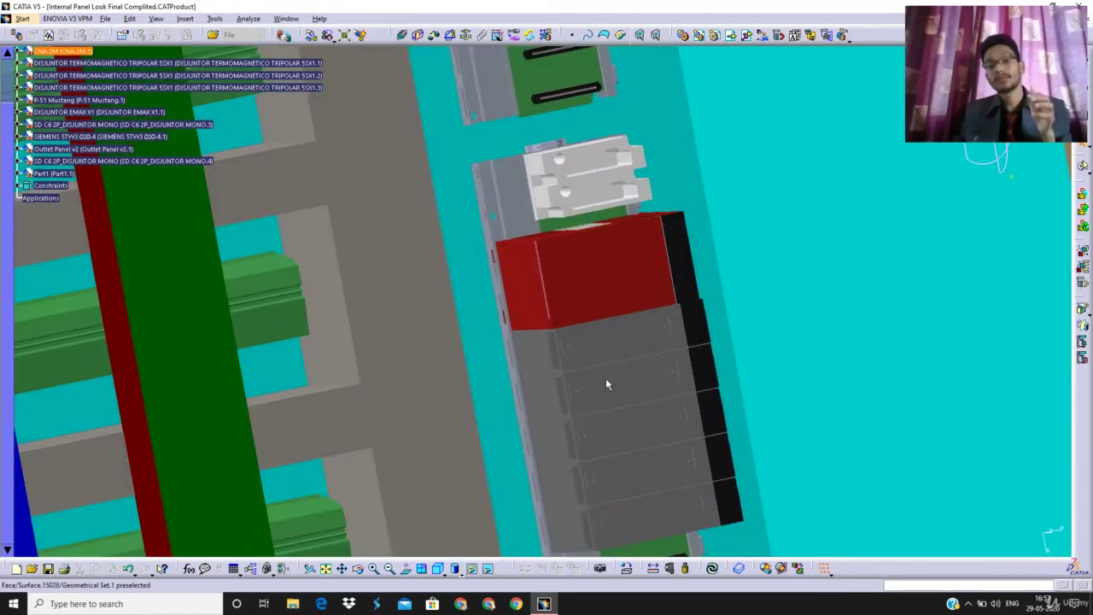
pyautogui.click(665, 319)
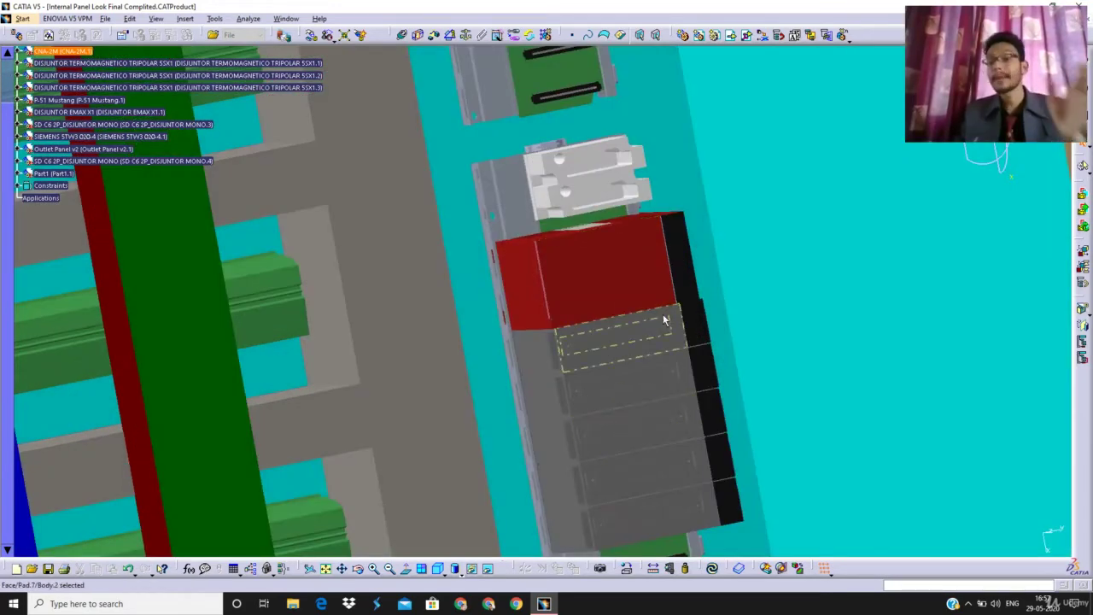
pyautogui.moveTo(636, 209); pyautogui.dragTo(628, 261, button='middle')
pyautogui.moveTo(585, 126); pyautogui.dragTo(641, 389, button='middle')
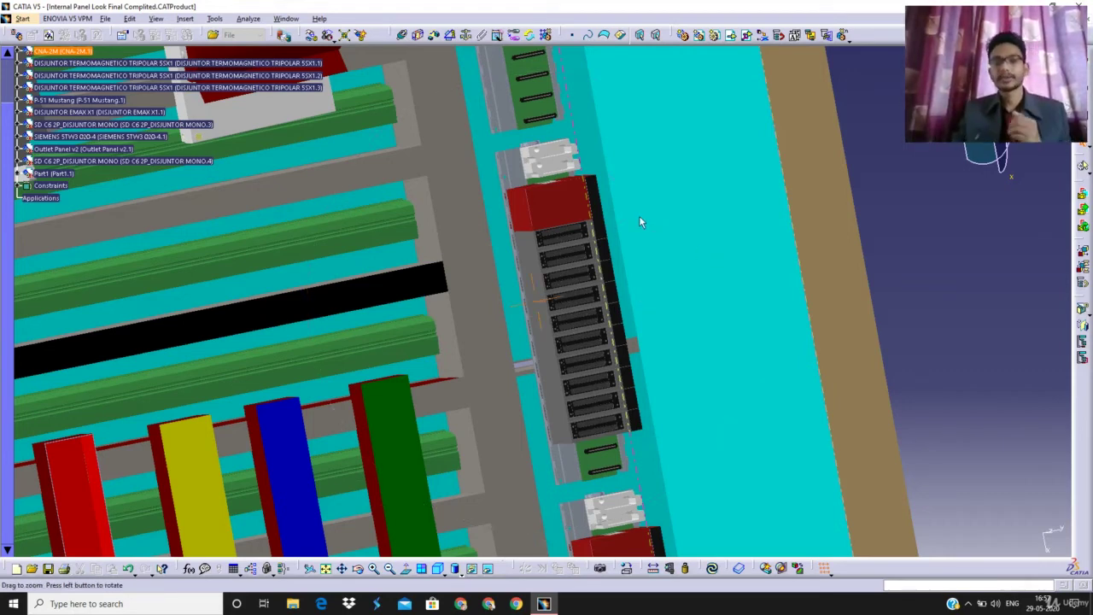
# View the complete control panel assembly from the front and from tilted angles
pyautogui.moveTo(639, 215); pyautogui.dragTo(635, 270, button='middle')
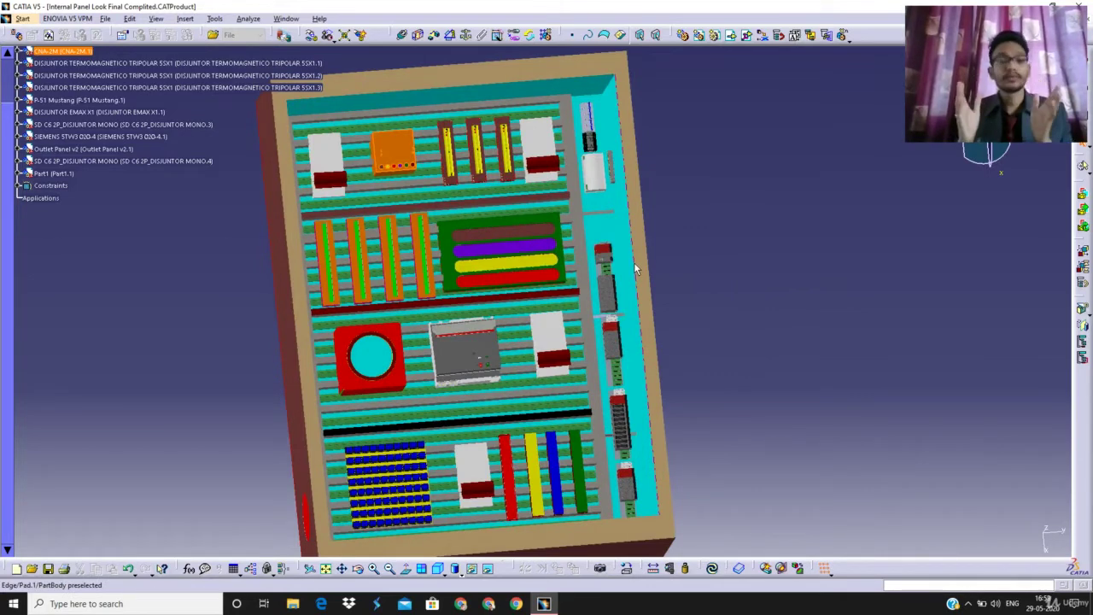
pyautogui.moveTo(636, 270)
pyautogui.mouseDown(button='middle')
pyautogui.moveTo(360, 294)
pyautogui.moveTo(858, 304)
pyautogui.moveTo(660, 270)
pyautogui.moveTo(885, 254)
pyautogui.moveTo(552, 258)
pyautogui.moveTo(739, 259)
pyautogui.moveTo(640, 264)
pyautogui.moveTo(635, 280)
pyautogui.mouseUp(button='middle')
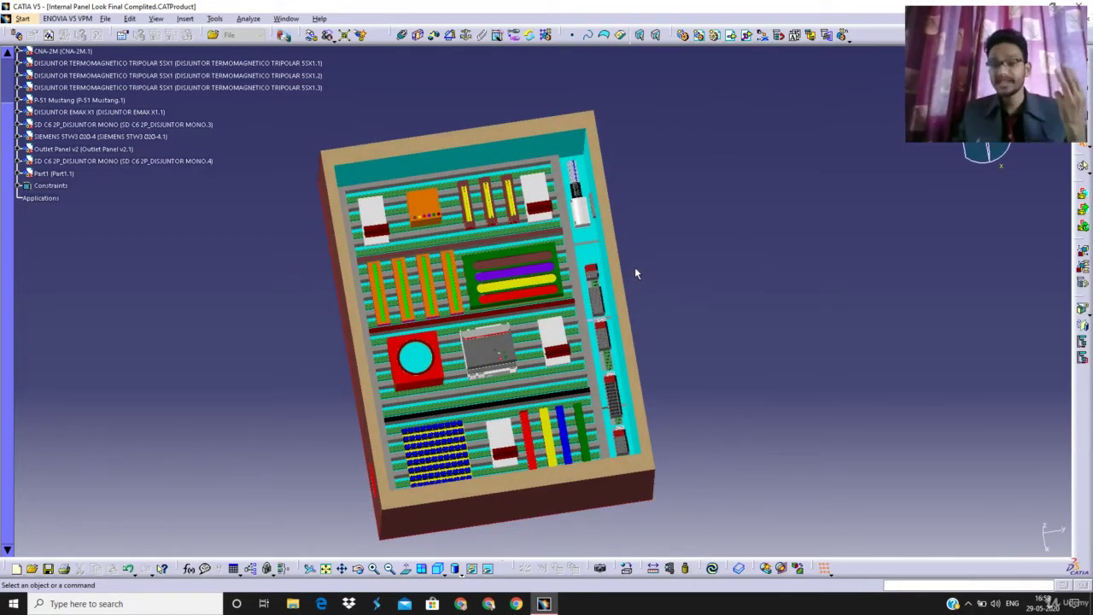
pyautogui.moveTo(642, 271); pyautogui.dragTo(823, 282, button='middle')
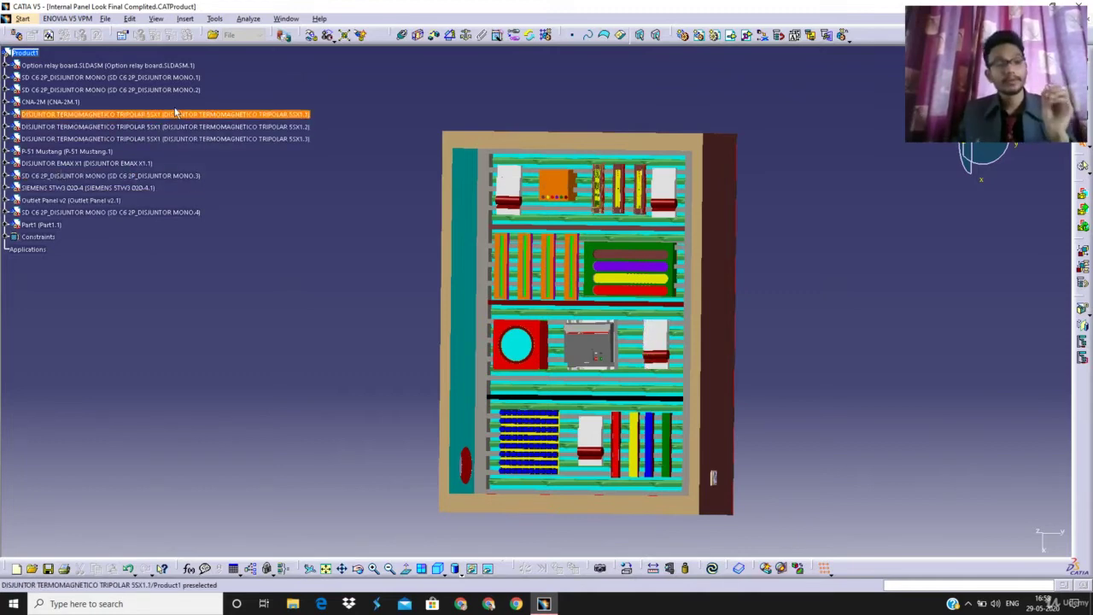
pyautogui.keyDown('ctrl'); pyautogui.moveTo(214, 90); pyautogui.dragTo(214, 117, button='middle'); pyautogui.keyUp('ctrl')
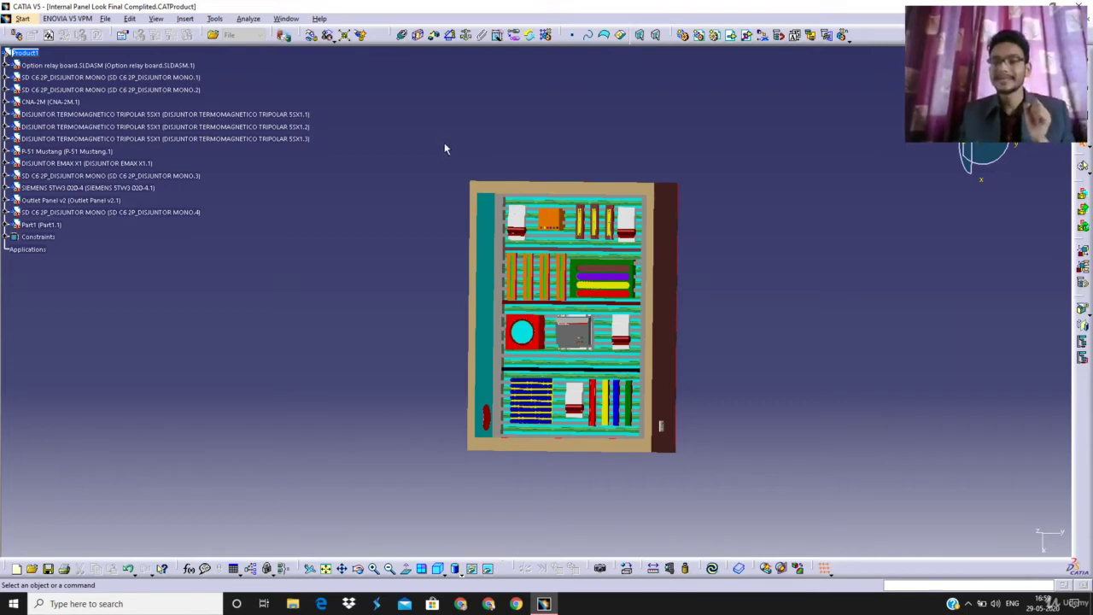
pyautogui.moveTo(444, 149)
pyautogui.mouseDown(button='middle')
pyautogui.moveTo(507, 129)
pyautogui.moveTo(436, 152)
pyautogui.mouseUp(button='middle')
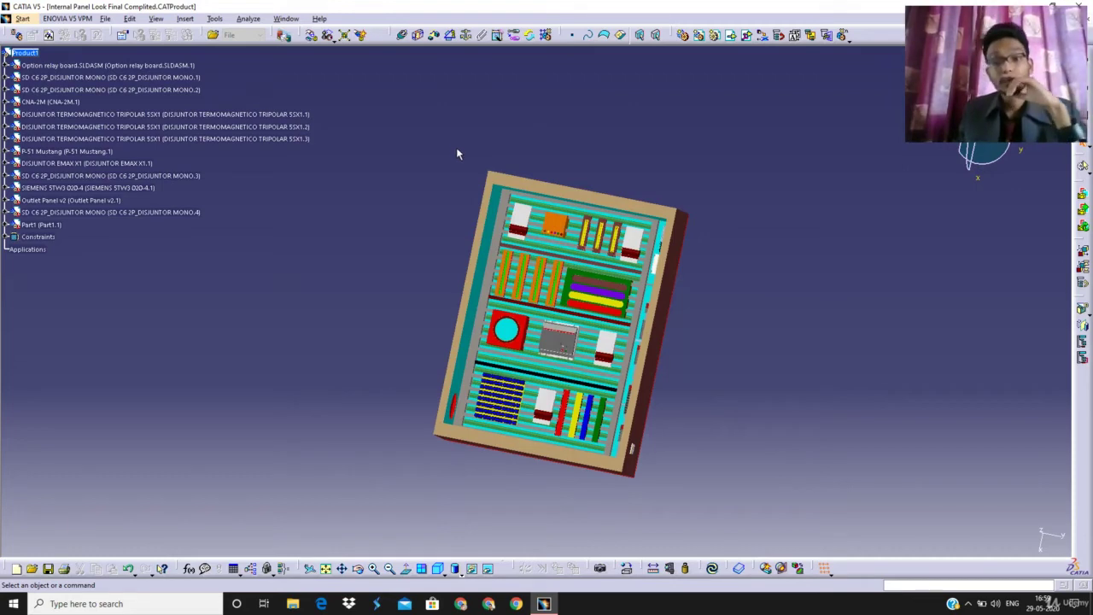
# Examine the open cabinet's enclosure, both inner side walls and the depth of its mounted components from opposing tilted angles
pyautogui.moveTo(457, 154); pyautogui.dragTo(376, 163, button='middle')
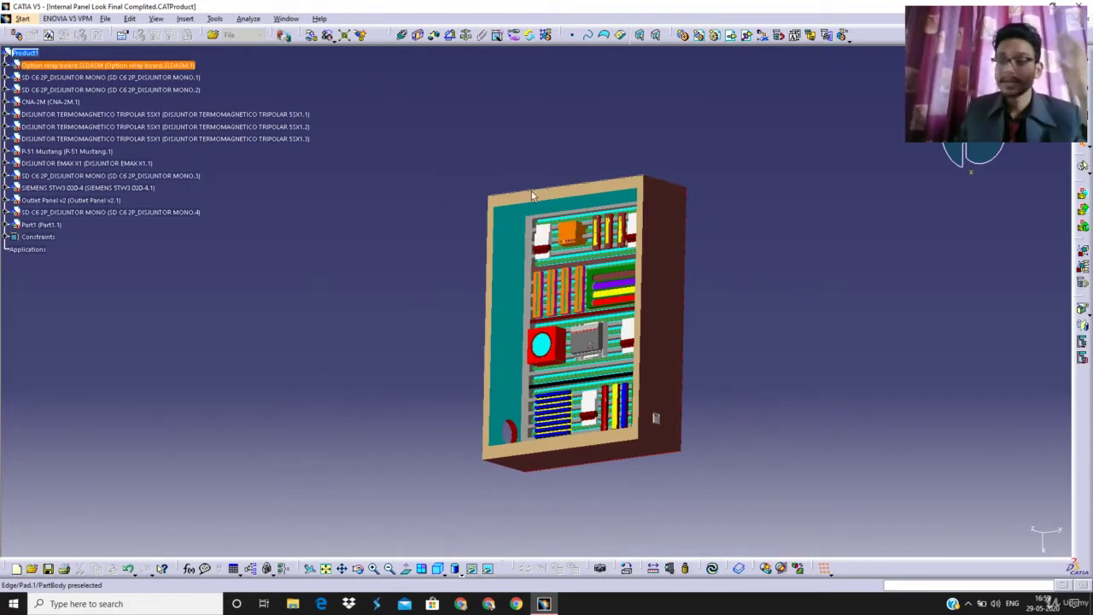
pyautogui.moveTo(531, 198); pyautogui.dragTo(714, 190, button='middle')
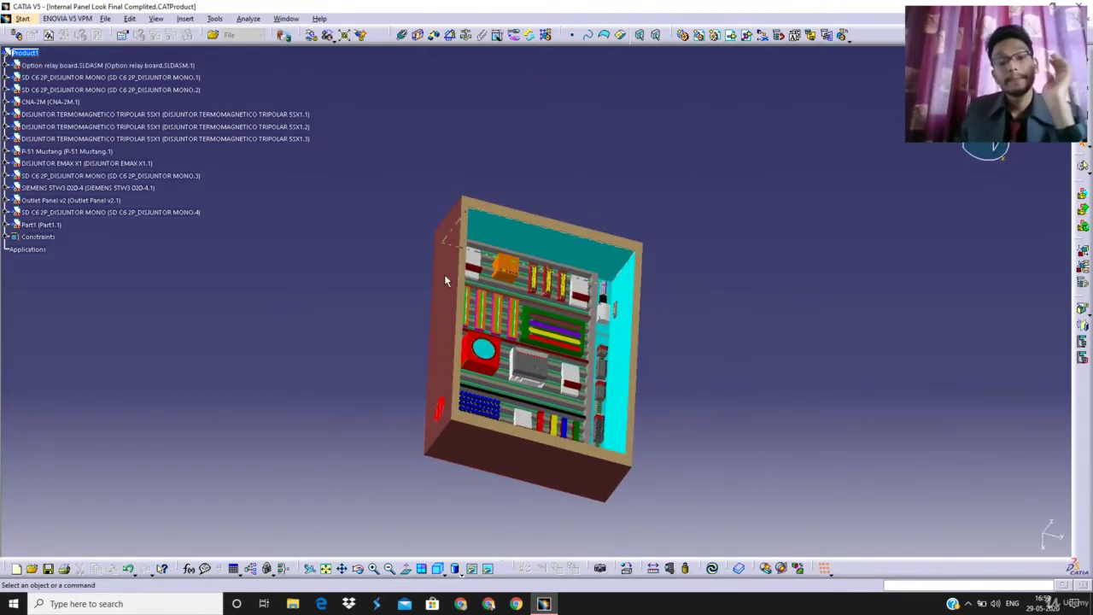
pyautogui.moveTo(535, 272); pyautogui.dragTo(527, 364, button='middle')
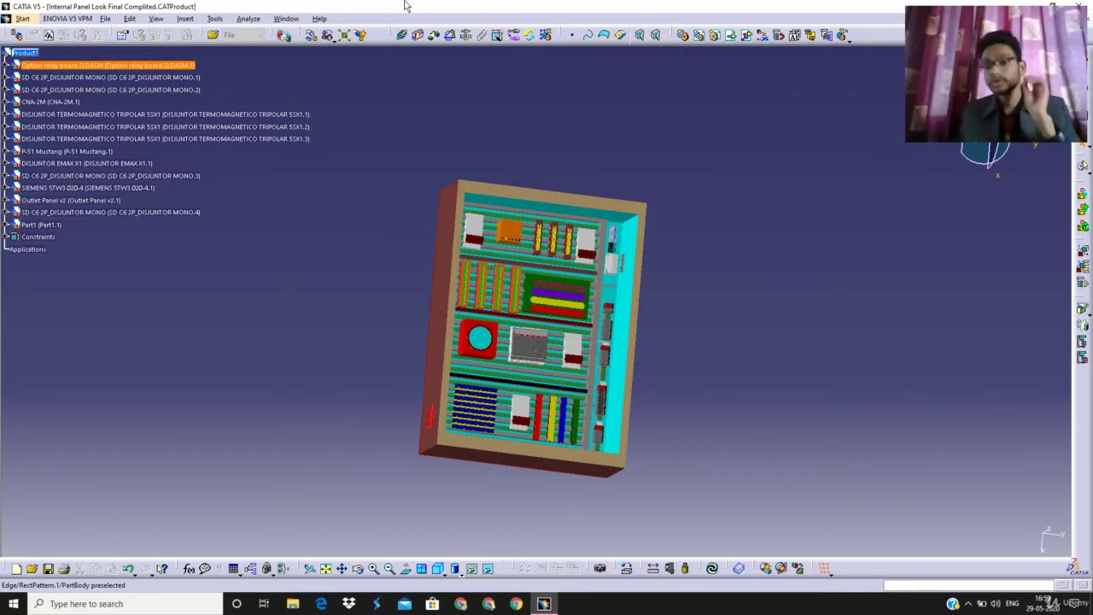
pyautogui.click(570, 92)
pyautogui.moveTo(576, 93); pyautogui.dragTo(422, 94, button='middle')
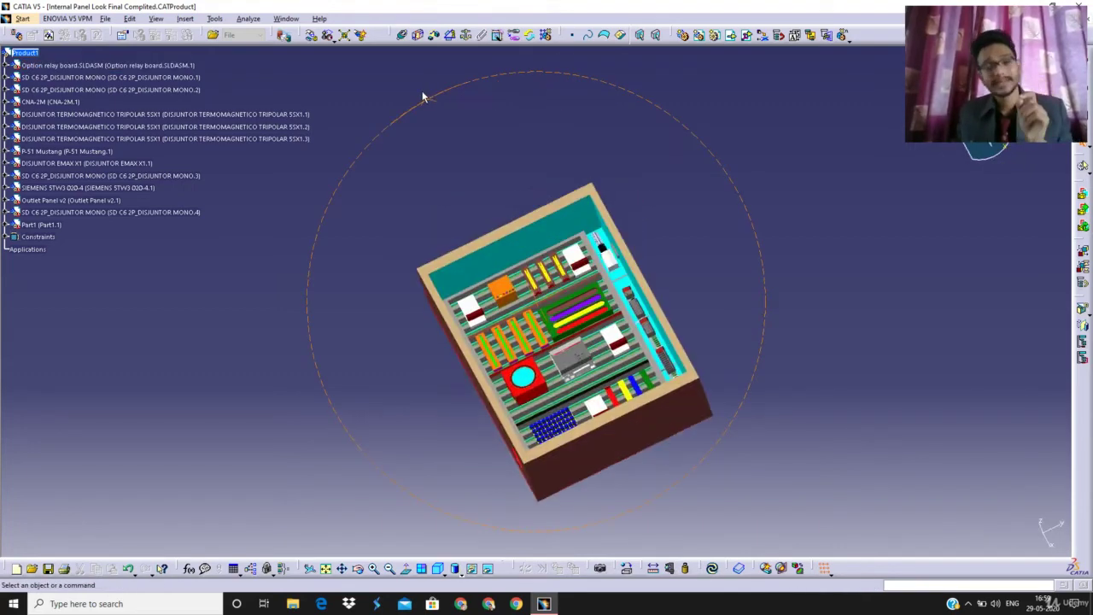
pyautogui.moveTo(640, 132); pyautogui.dragTo(600, 45, button='middle')
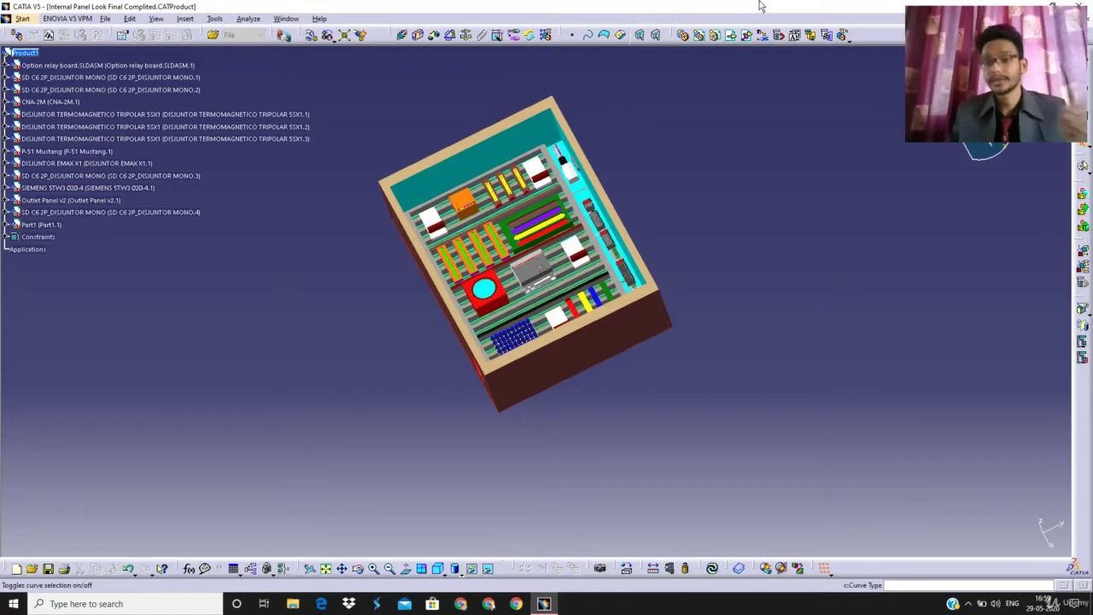
pyautogui.moveTo(614, 215); pyautogui.dragTo(664, 178, button='middle')
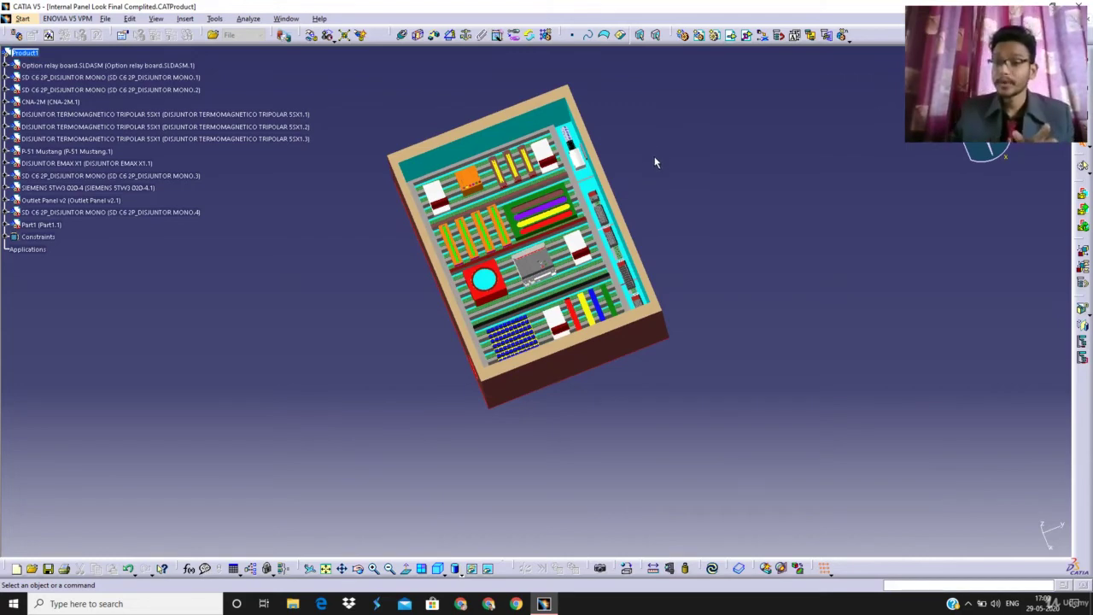
pyautogui.moveTo(656, 162); pyautogui.dragTo(492, 200, button='middle')
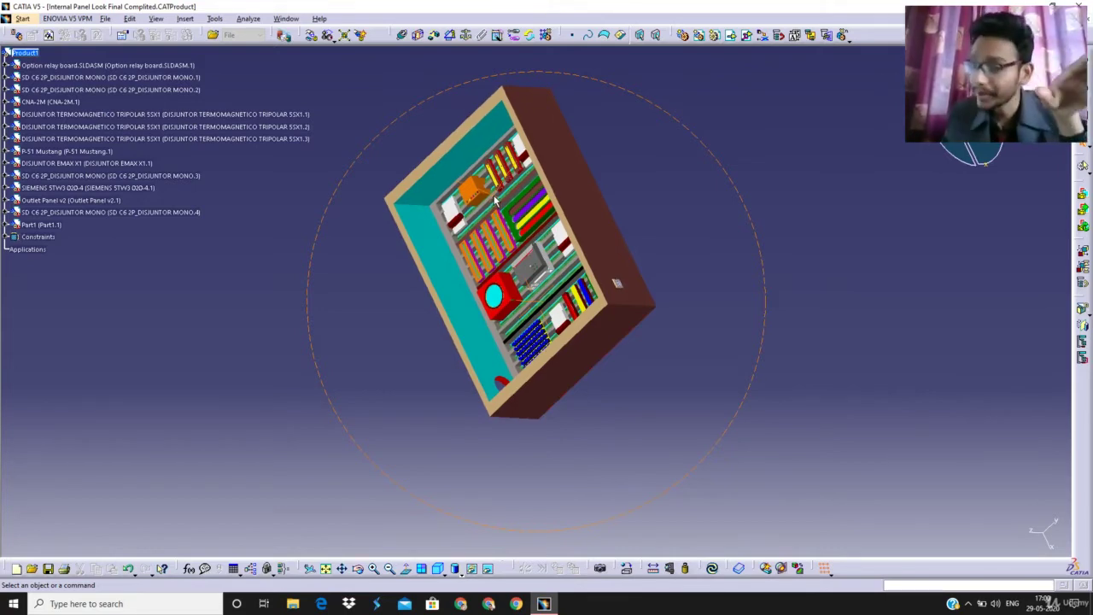
pyautogui.keyDown('ctrl'); pyautogui.moveTo(495, 199); pyautogui.dragTo(501, 232, button='middle'); pyautogui.keyUp('ctrl')
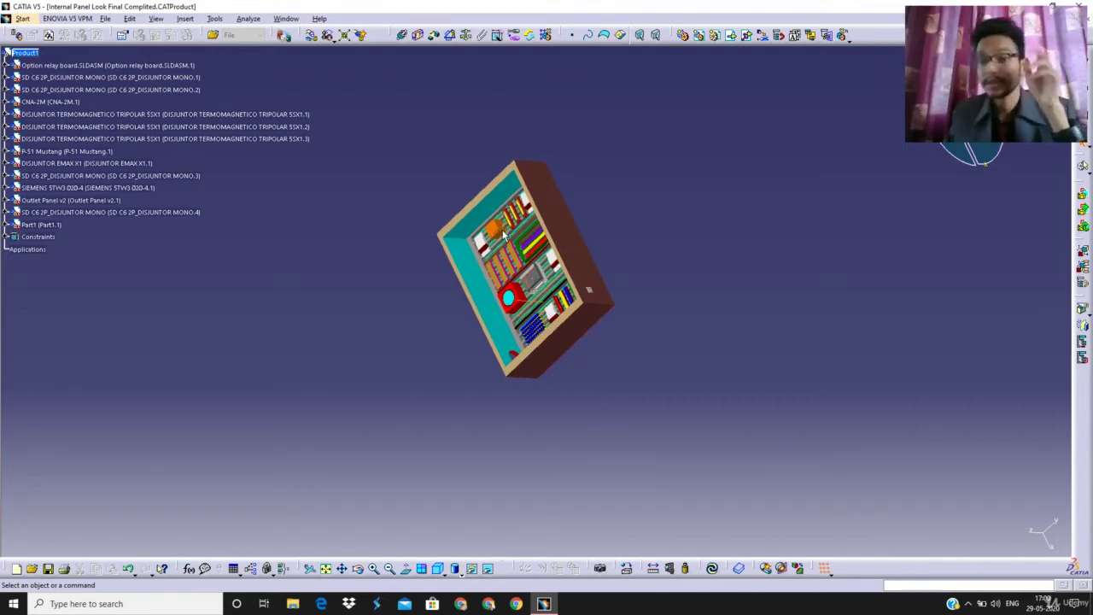
# Inspect the blue-switched breakers, black modules, white terminal unit and yellow-socket outlet panel on the inner side wall up close
pyautogui.moveTo(503, 235); pyautogui.dragTo(621, 495, button='middle')
pyautogui.moveTo(581, 362); pyautogui.dragTo(988, 342, button='middle')
pyautogui.moveTo(560, 222); pyautogui.dragTo(520, 176, button='middle')
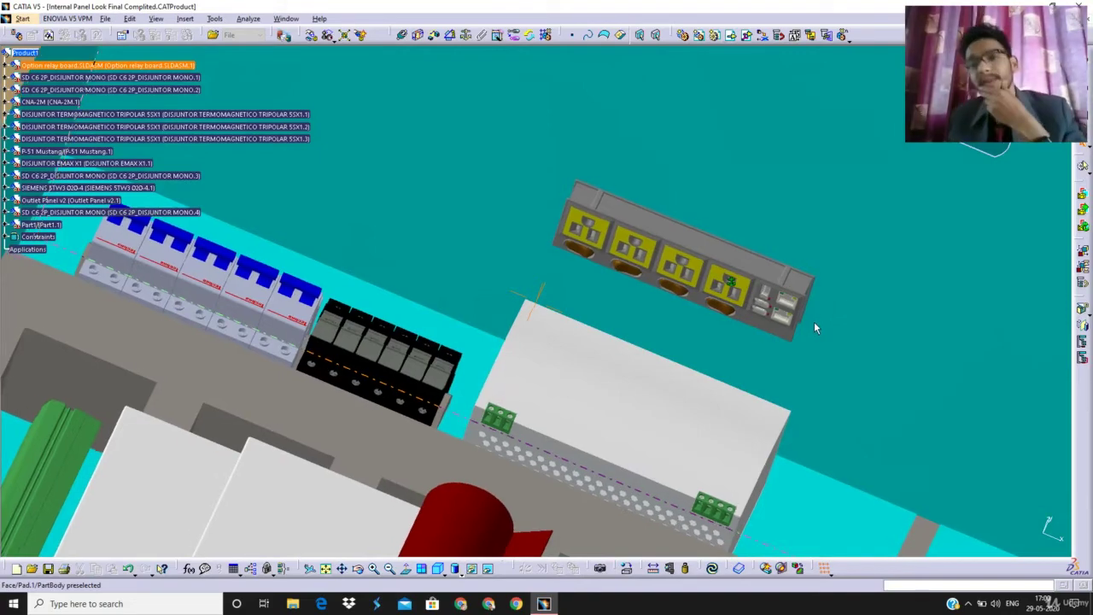
pyautogui.moveTo(814, 321); pyautogui.dragTo(767, 340, button='middle')
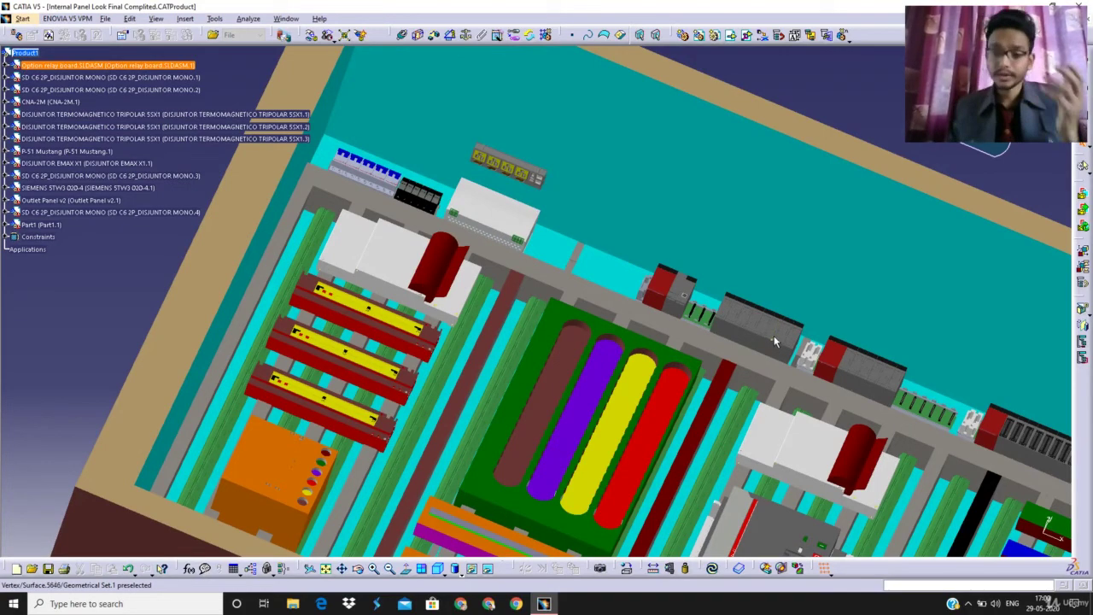
# Review the four component rows together with the side-wall modules, from a close front view out to the whole cabinet
pyautogui.moveTo(776, 341); pyautogui.dragTo(601, 308, button='middle')
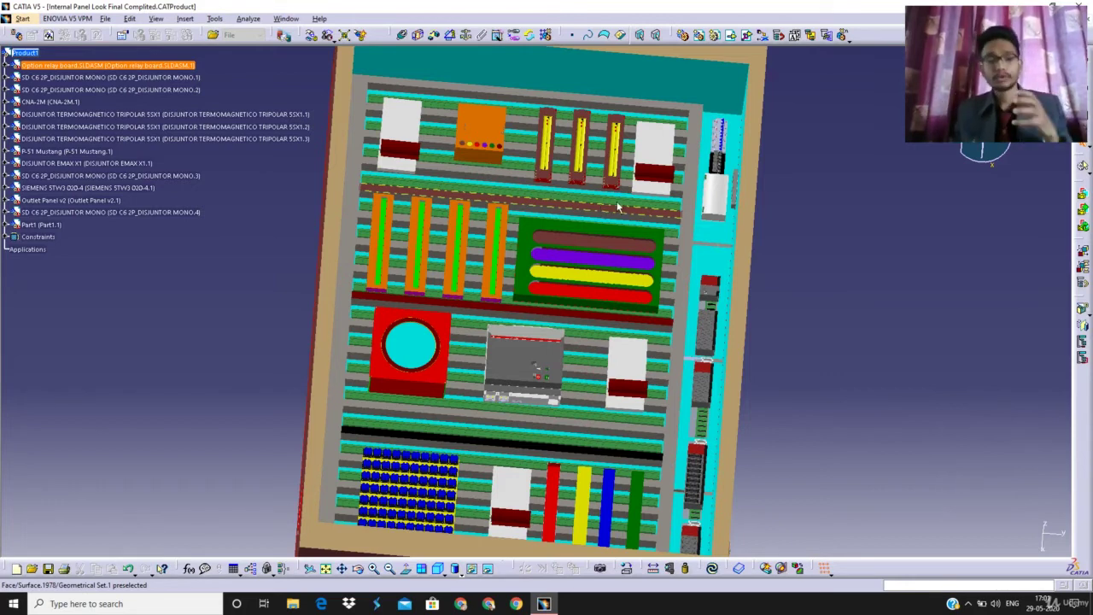
pyautogui.moveTo(600, 205); pyautogui.dragTo(603, 215, button='middle')
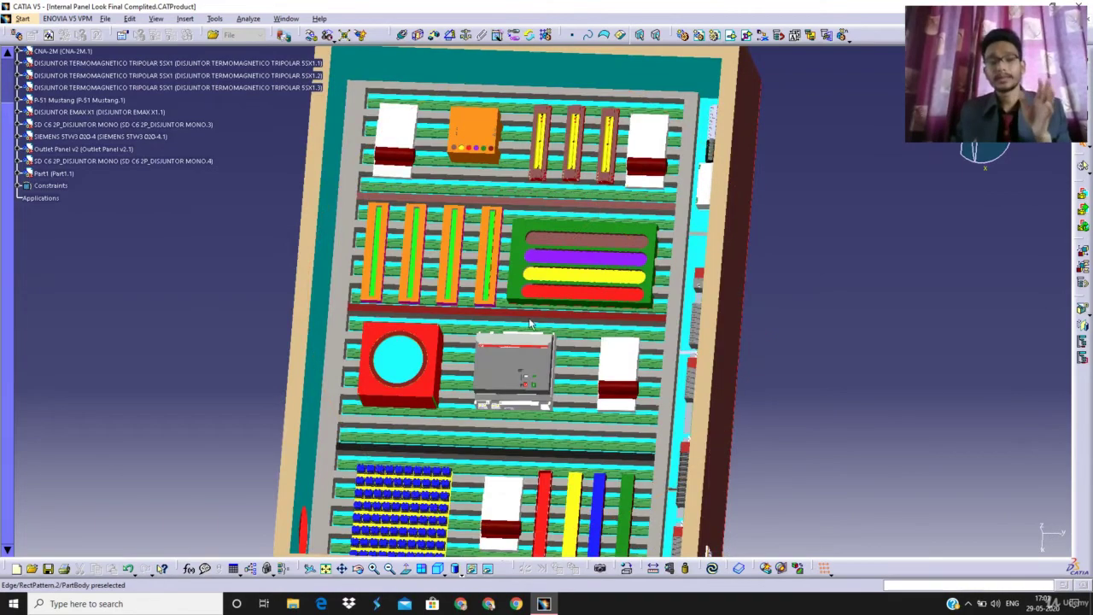
pyautogui.moveTo(722, 334); pyautogui.dragTo(478, 240, button='middle')
pyautogui.moveTo(458, 390); pyautogui.dragTo(558, 320, button='middle')
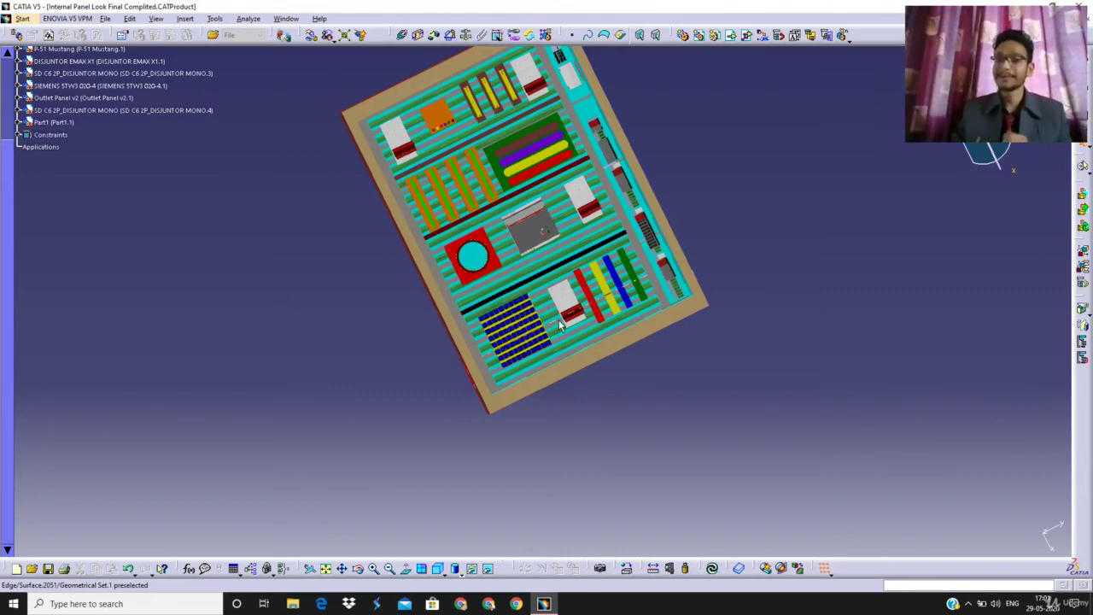
pyautogui.moveTo(727, 342); pyautogui.dragTo(597, 397, button='middle')
pyautogui.moveTo(487, 347); pyautogui.dragTo(275, 297, button='middle')
pyautogui.moveTo(547, 361); pyautogui.dragTo(620, 301, button='middle')
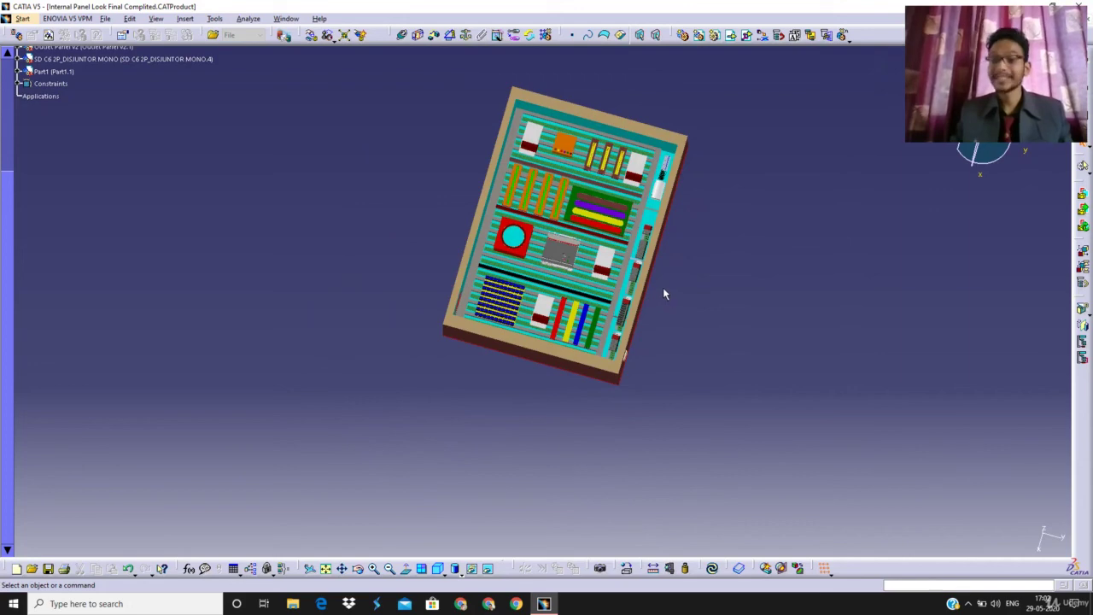